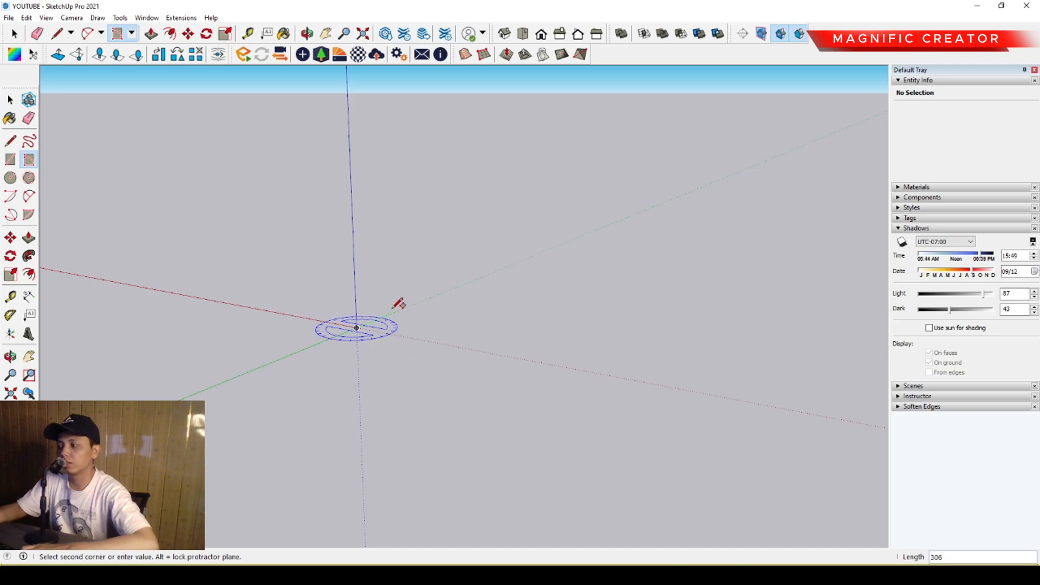
Step: Draw a rectangle about 525 by 1045 mm on the ground plane, starting from the origin
click(422, 293)
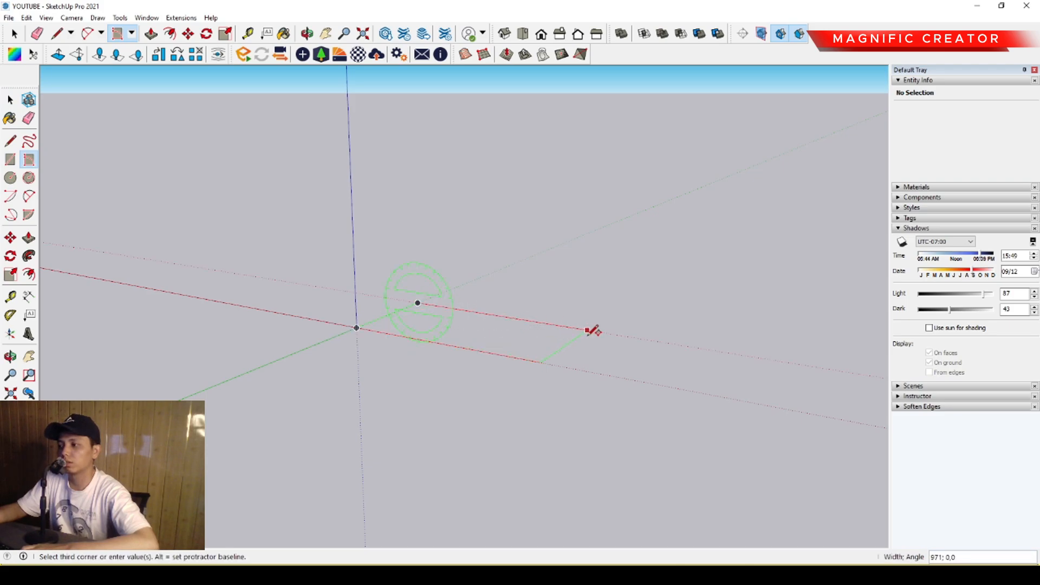
click(608, 330)
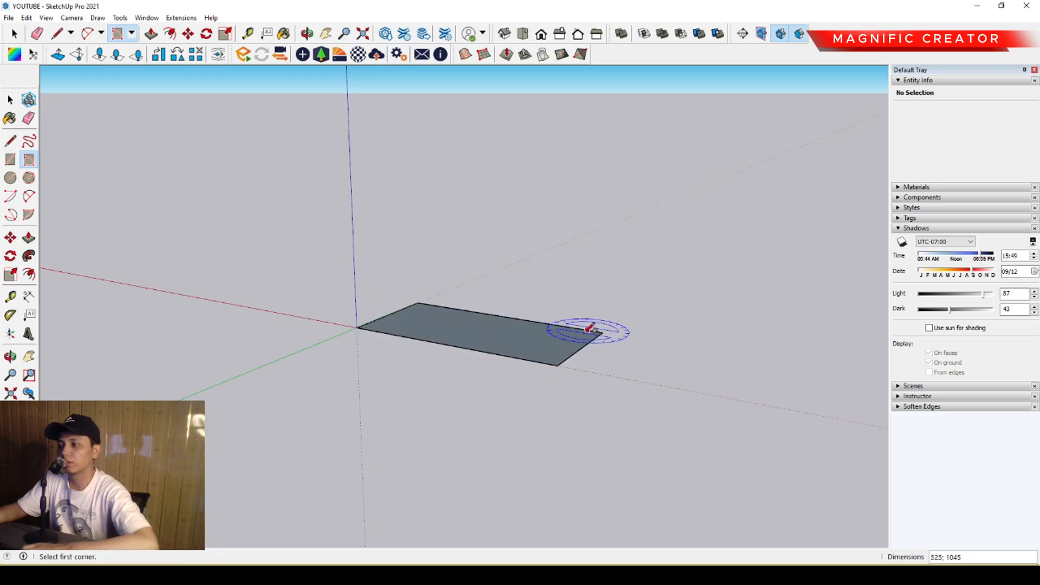
key(space)
Step: Push/Pull the rectangle upward 400 mm into a solid box
scroll(469, 339, up, 6)
click(403, 347)
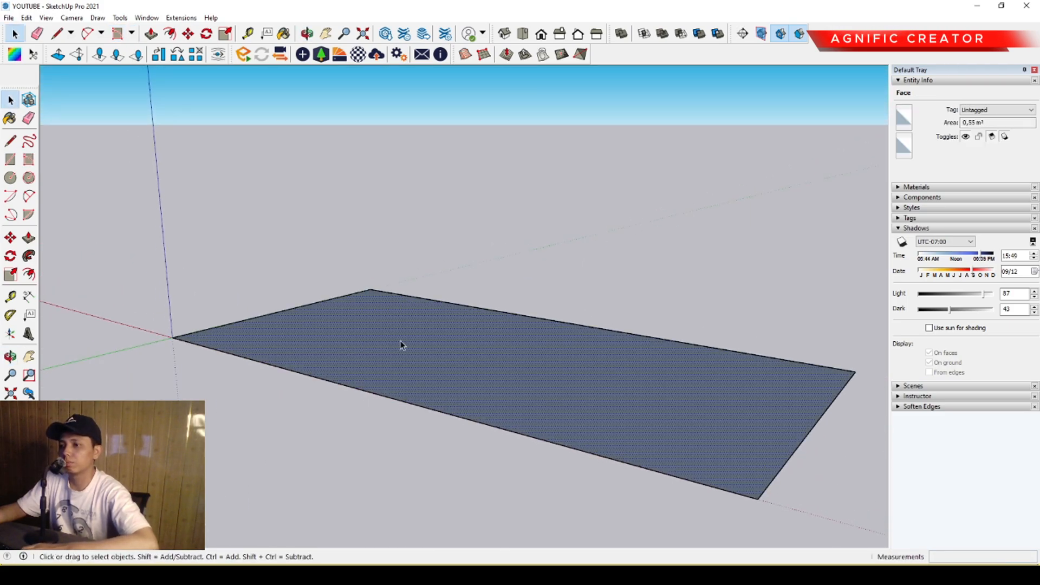
scroll(399, 343, down, 2)
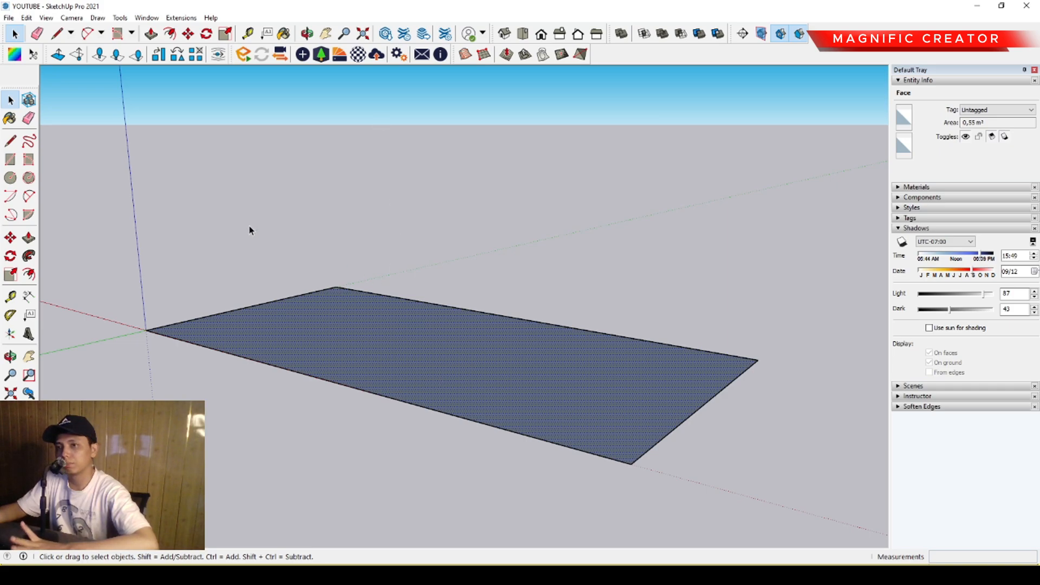
mouse_move(350, 327)
middle_down()
mouse_move(353, 351)
mouse_move(364, 316)
middle_up()
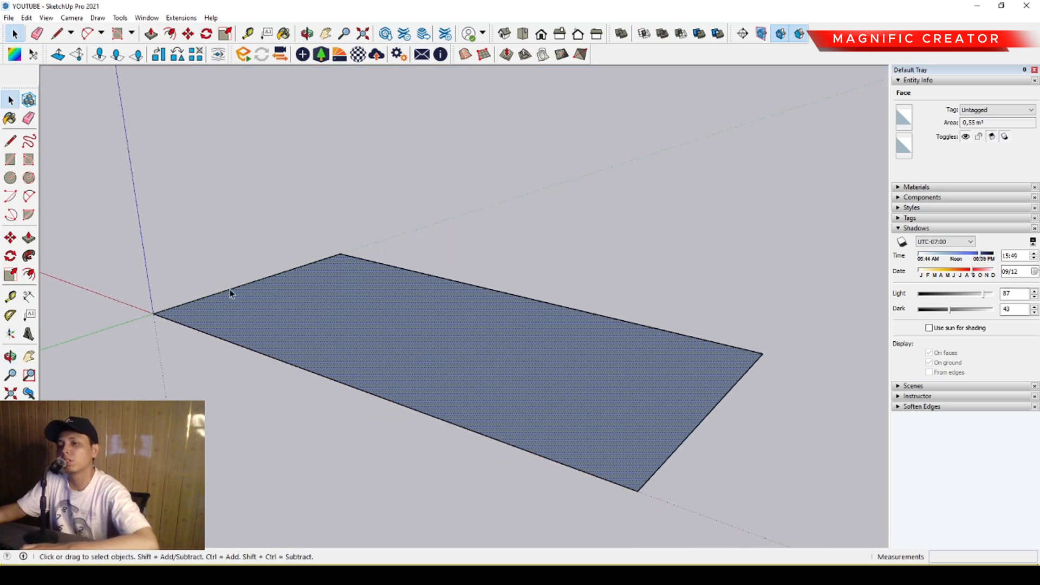
click(29, 238)
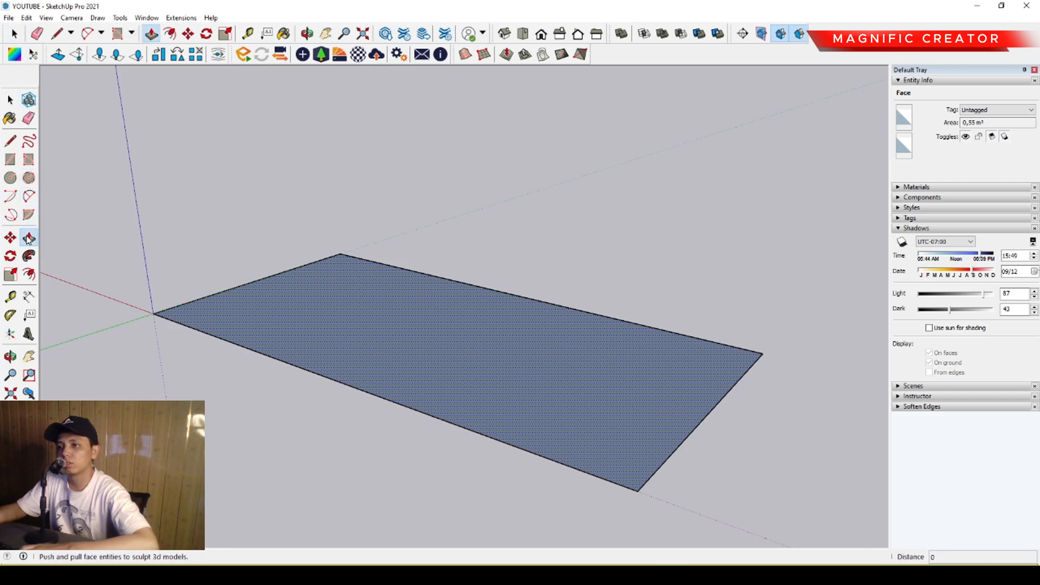
click(434, 368)
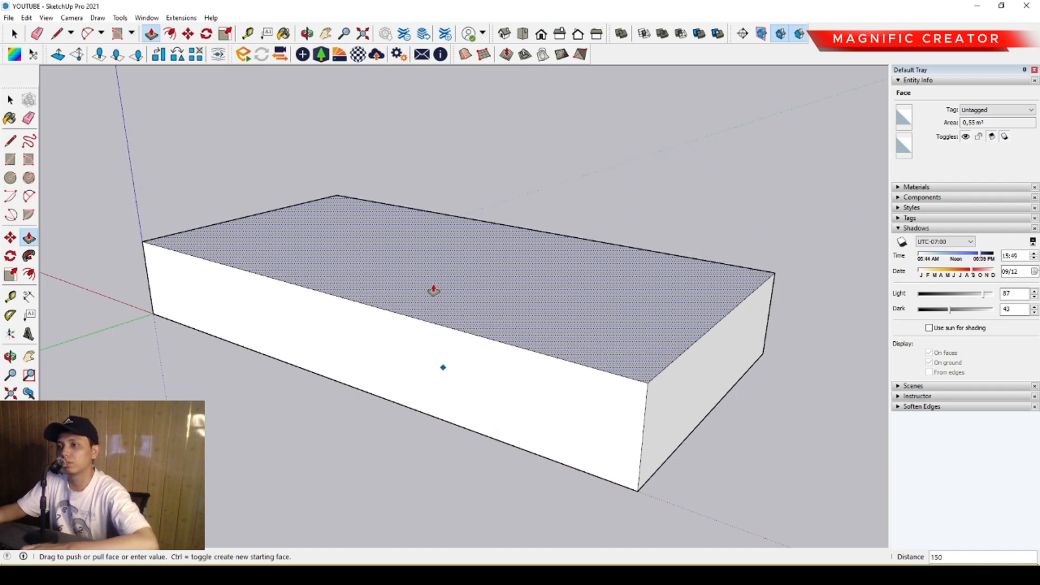
middle_drag(427, 86, 415, 216)
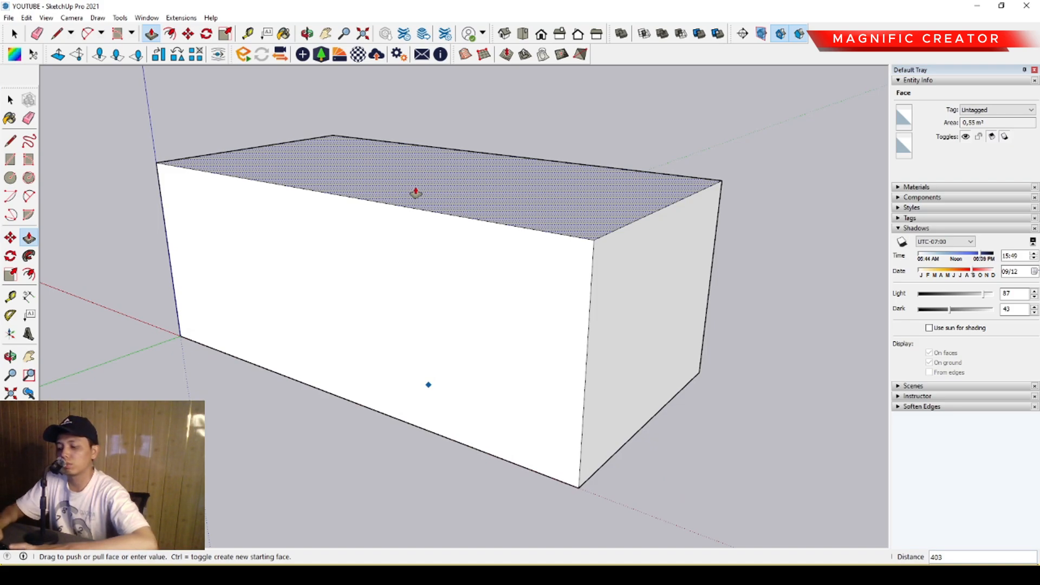
text(400)
key(Return)
key(space)
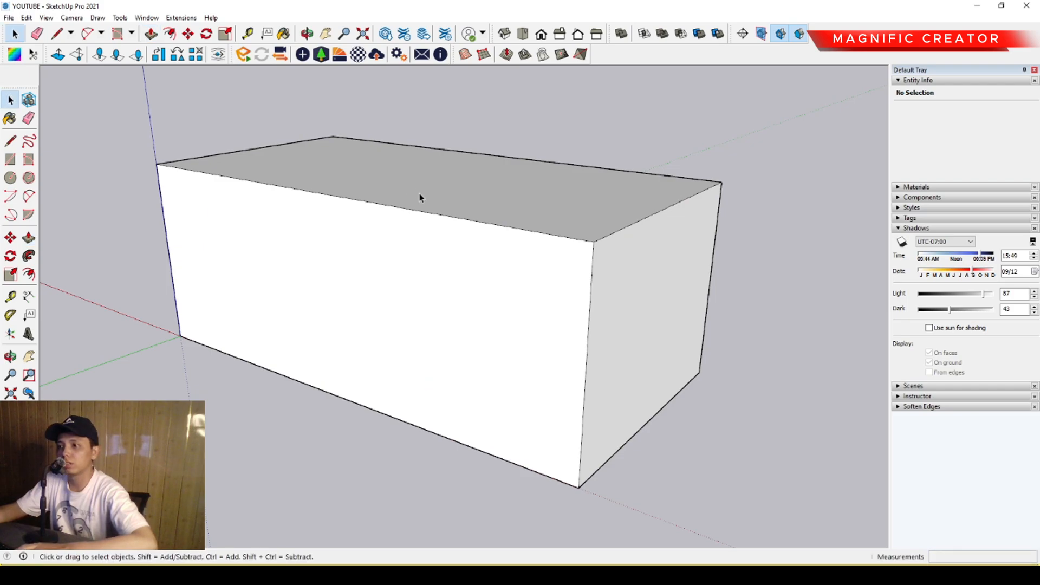
middle_drag(440, 233, 455, 261)
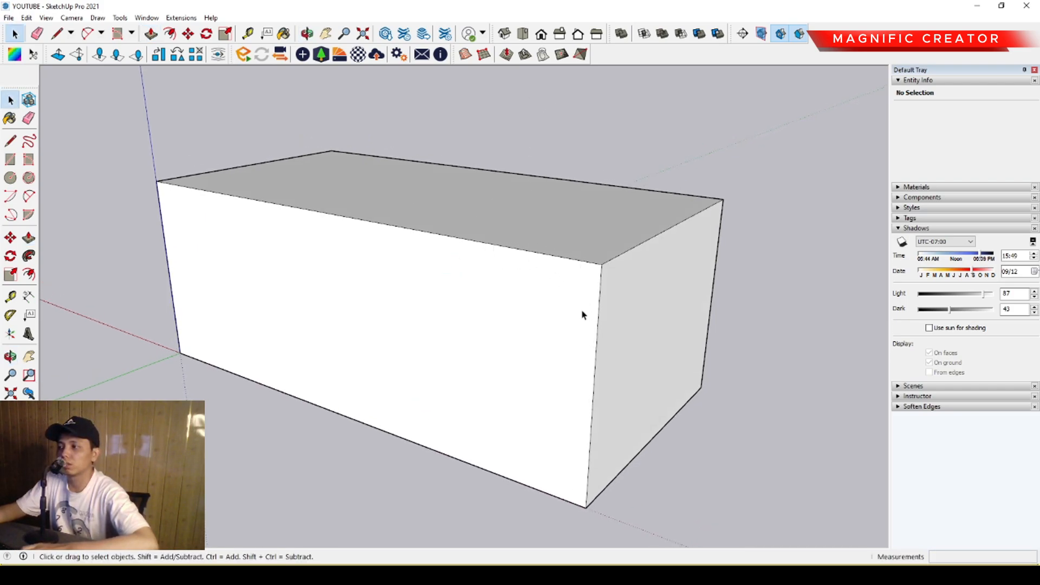
click(29, 197)
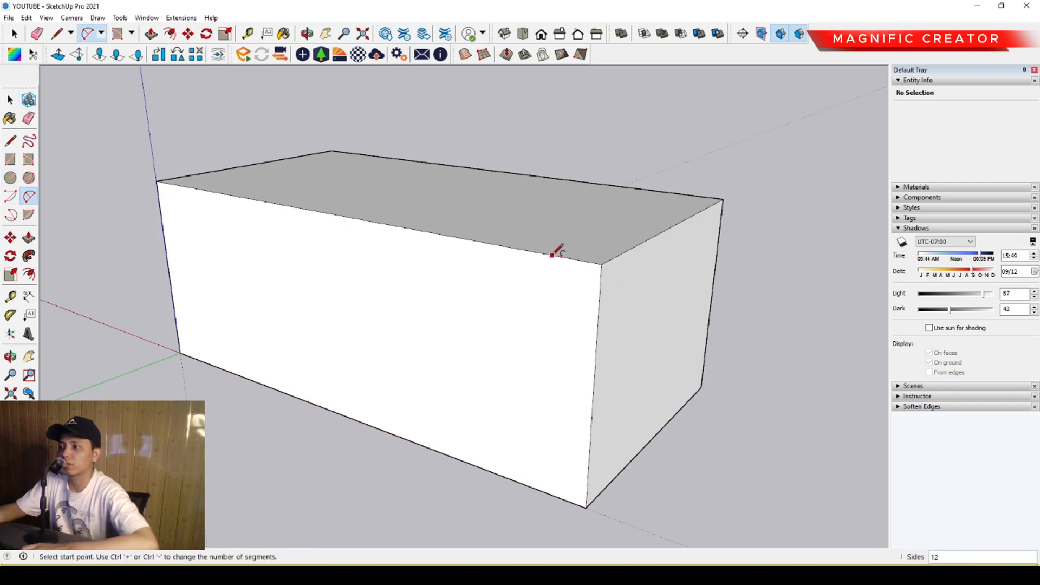
click(535, 251)
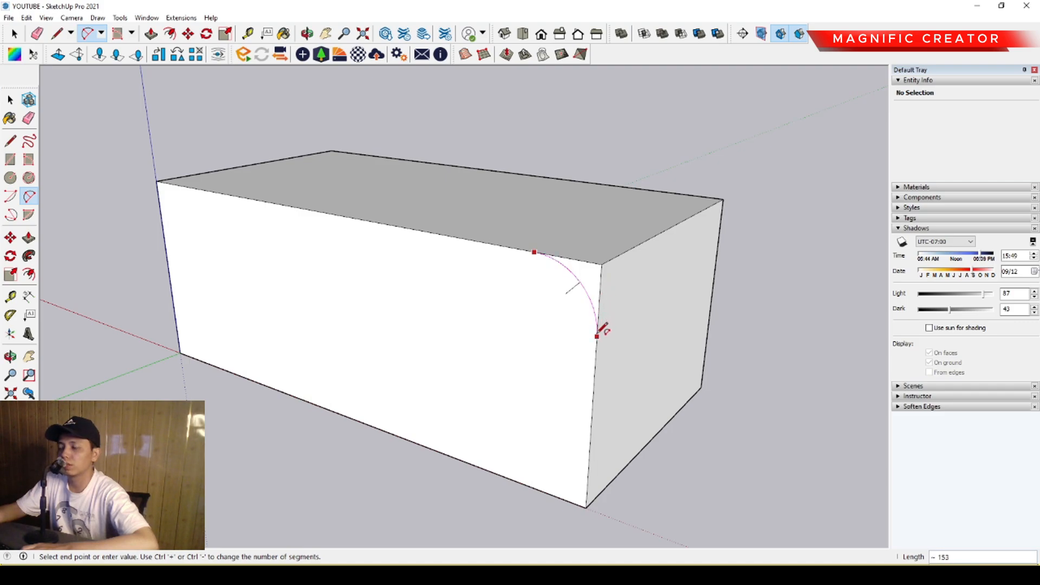
key(space)
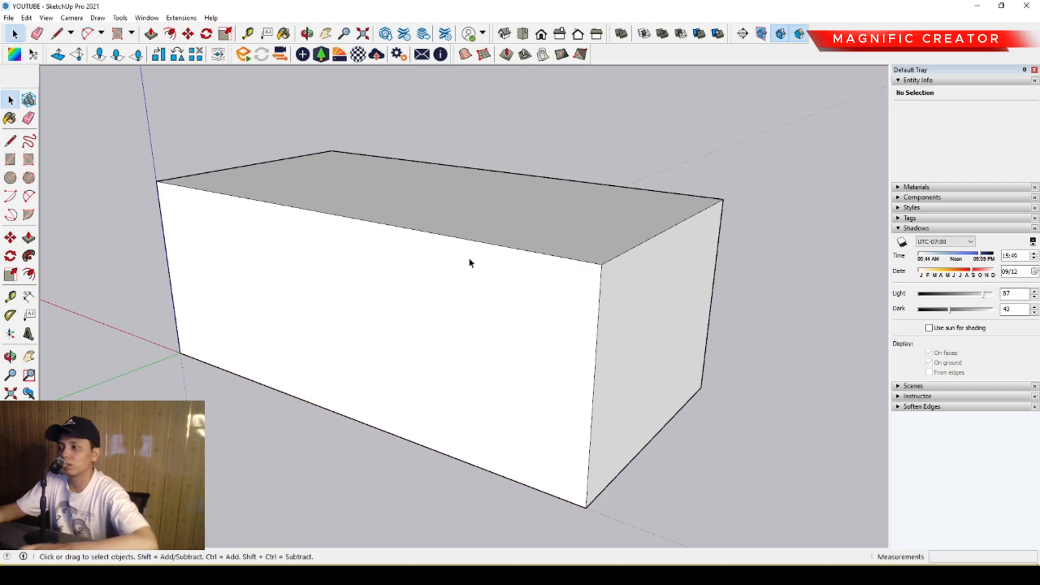
Step: Draw a tangent arc across the front face's upper right corner, reaching about 115 mm down the vertical edge
click(28, 196)
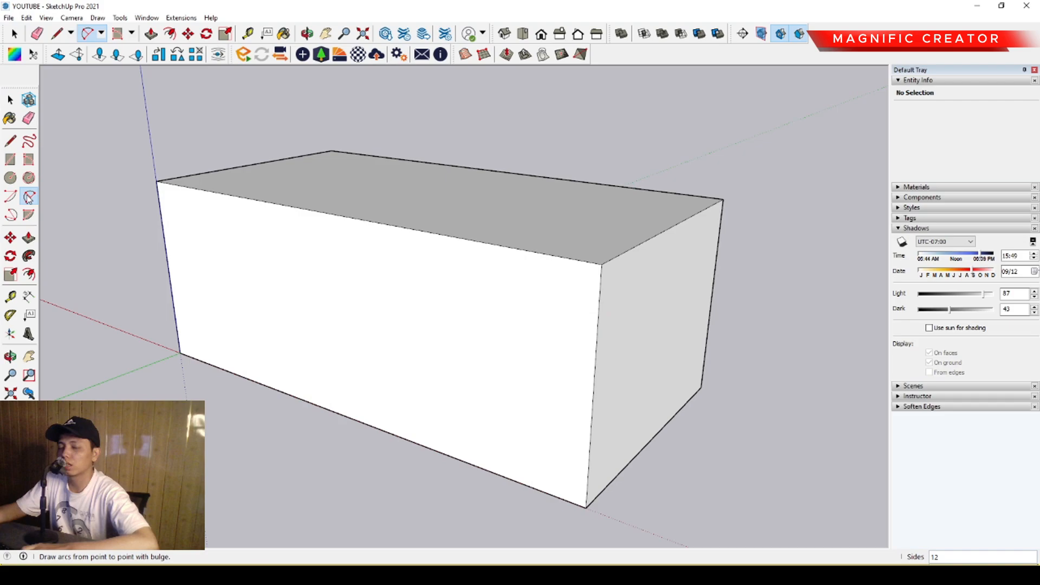
click(529, 251)
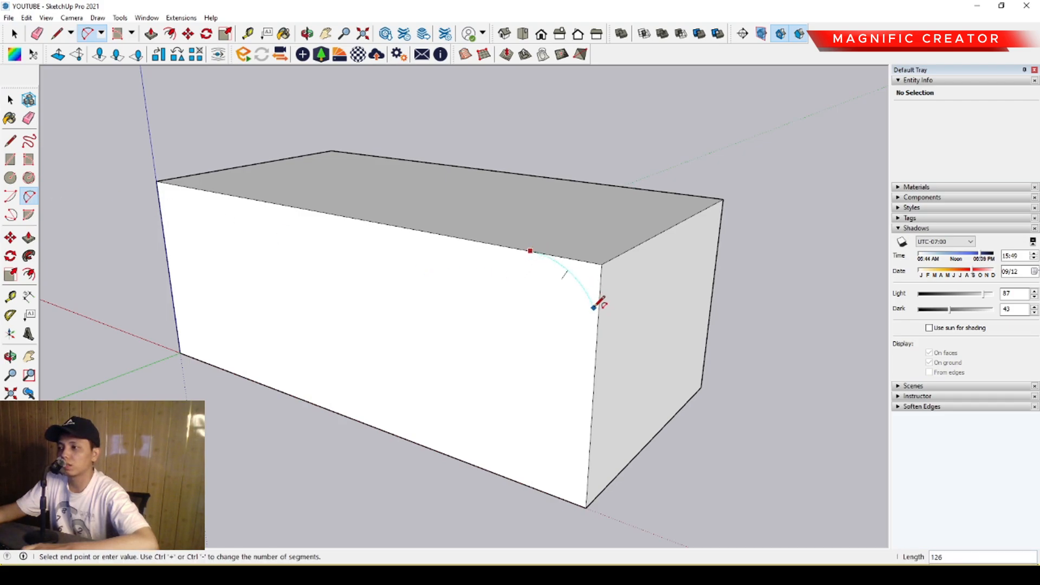
click(597, 339)
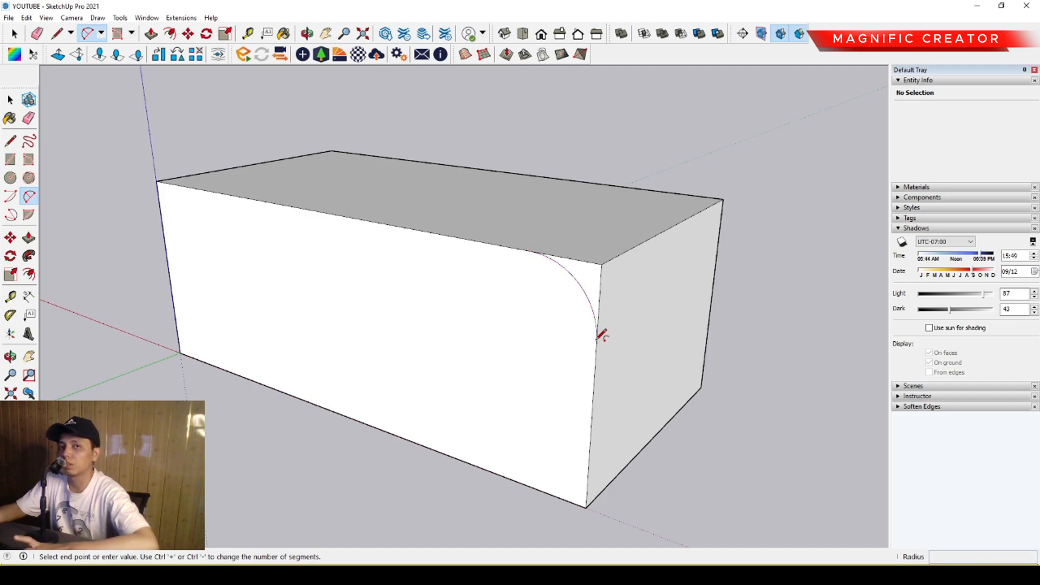
scroll(580, 282, up, 4)
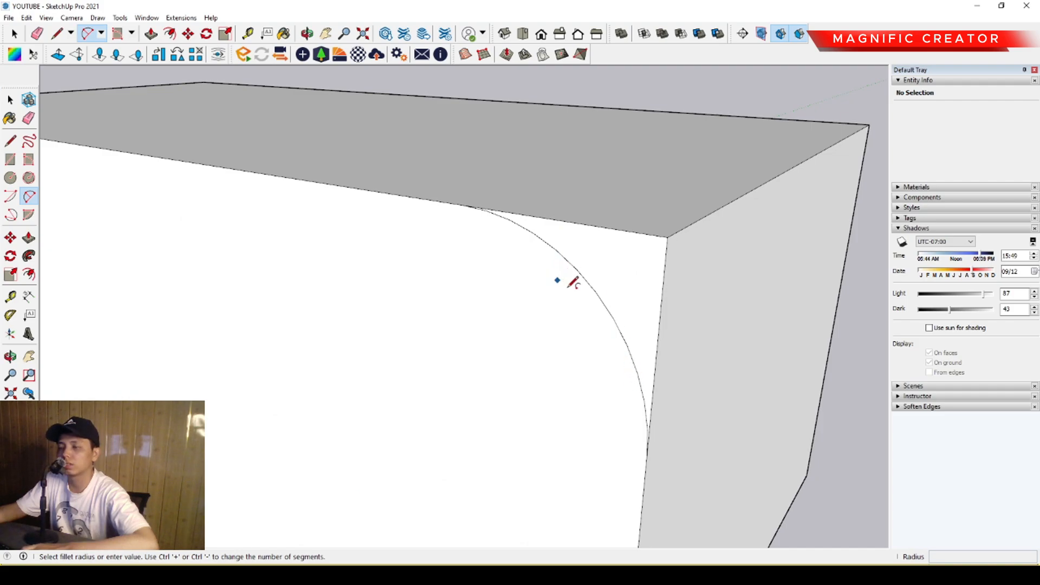
scroll(568, 287, down, 3)
middle_drag(280, 264, 546, 302)
scroll(359, 285, down, 1)
middle_drag(359, 285, 551, 263)
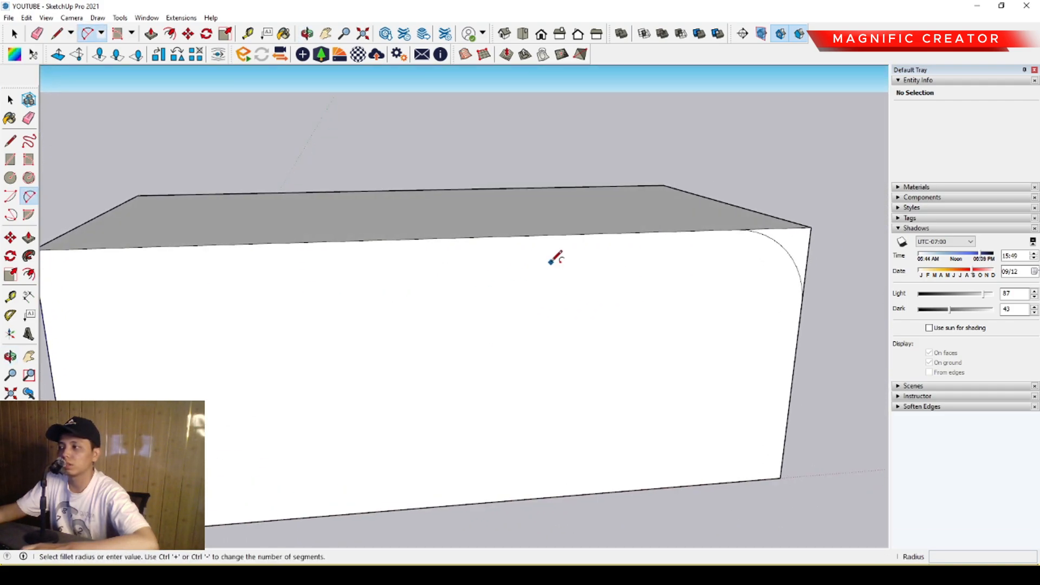
key(space)
Step: Place a guide line parallel to the front face's upper edge, about 115 mm below it, through the arc's lower endpoint
scroll(379, 297, down, 1)
middle_drag(378, 297, 433, 284)
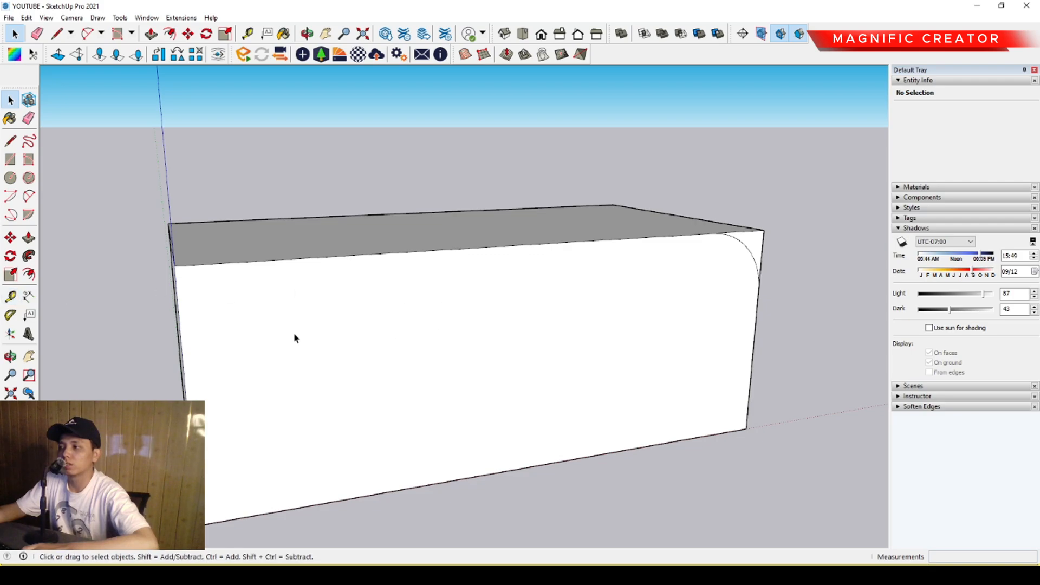
click(12, 297)
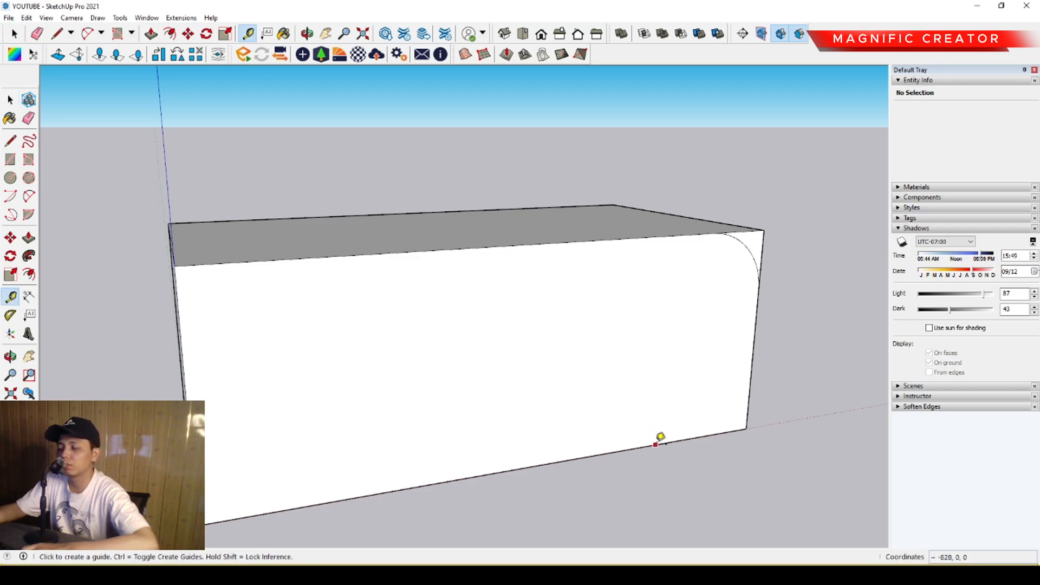
click(657, 442)
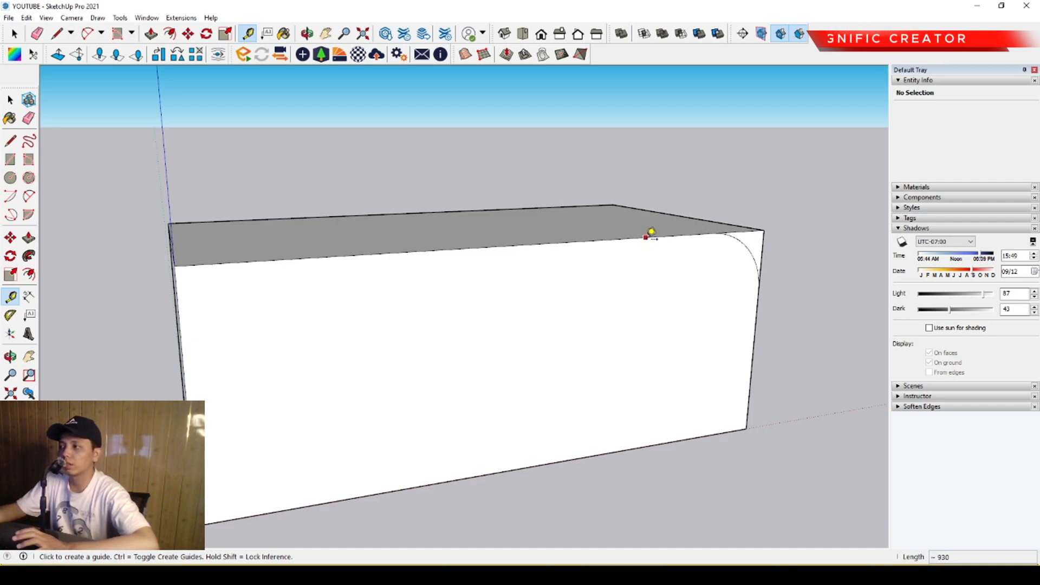
click(645, 237)
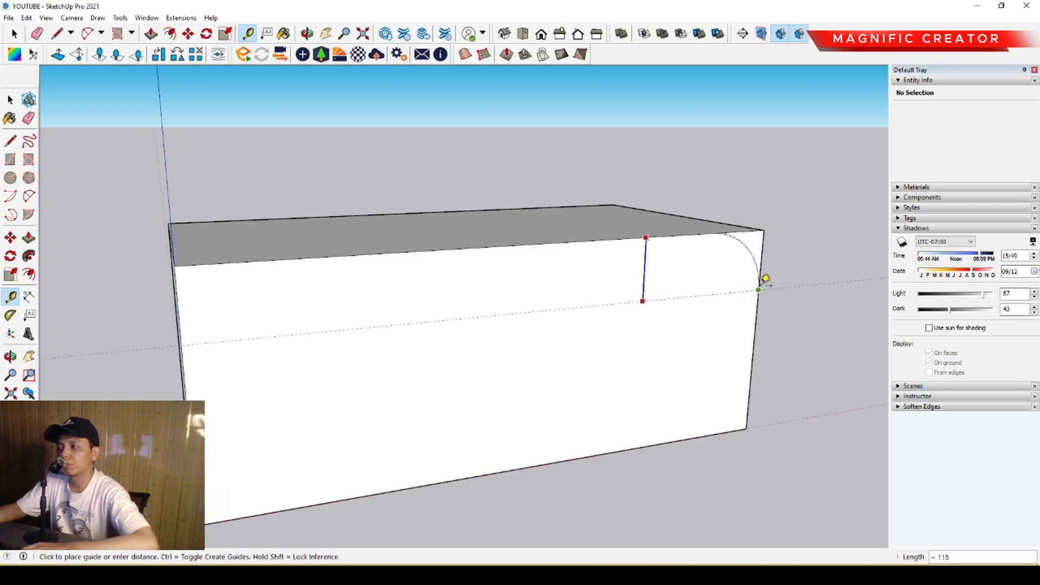
scroll(763, 279, up, 4)
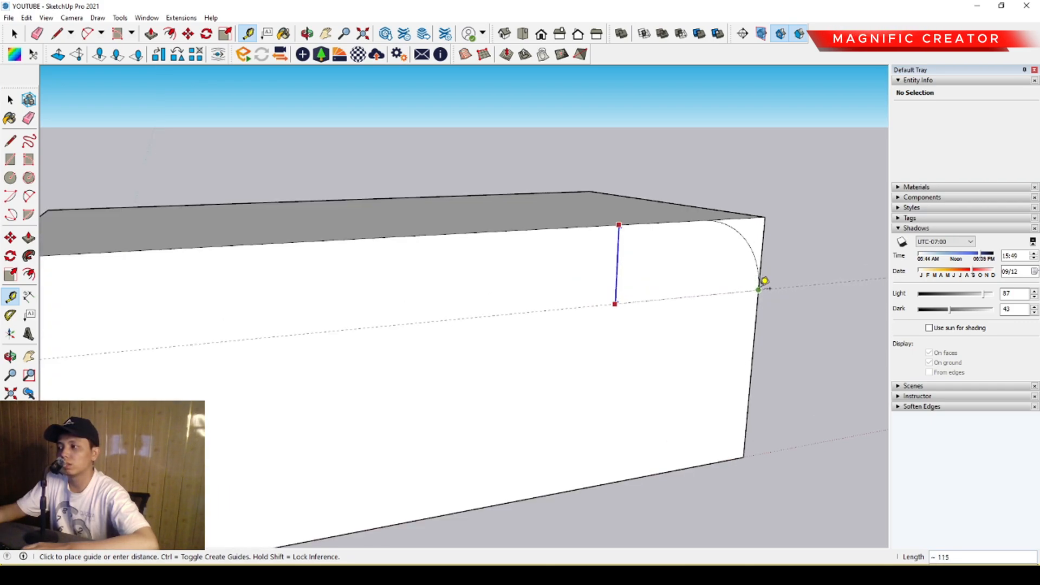
scroll(761, 279, up, 2)
scroll(764, 286, down, 1)
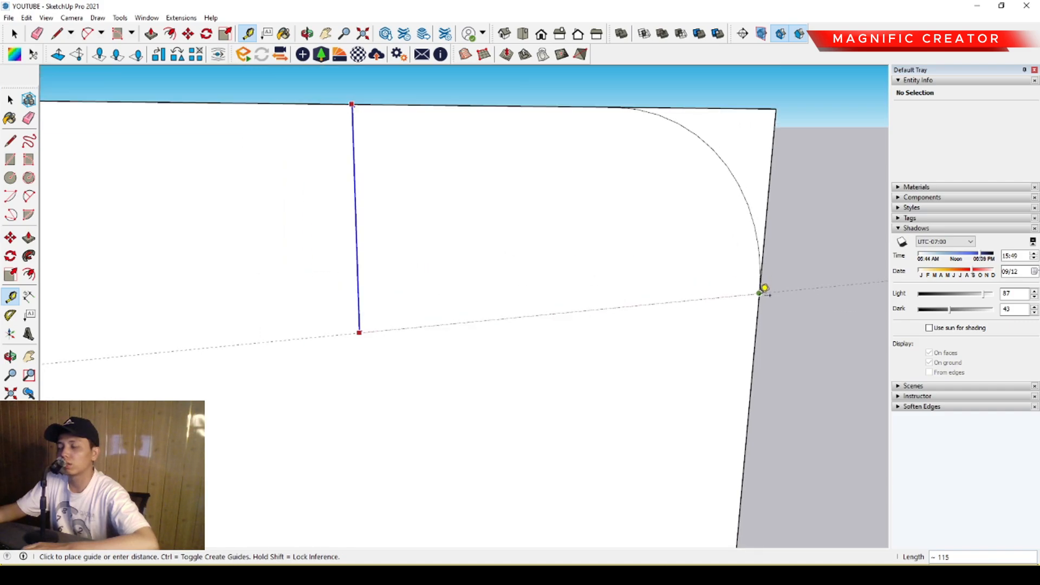
click(759, 294)
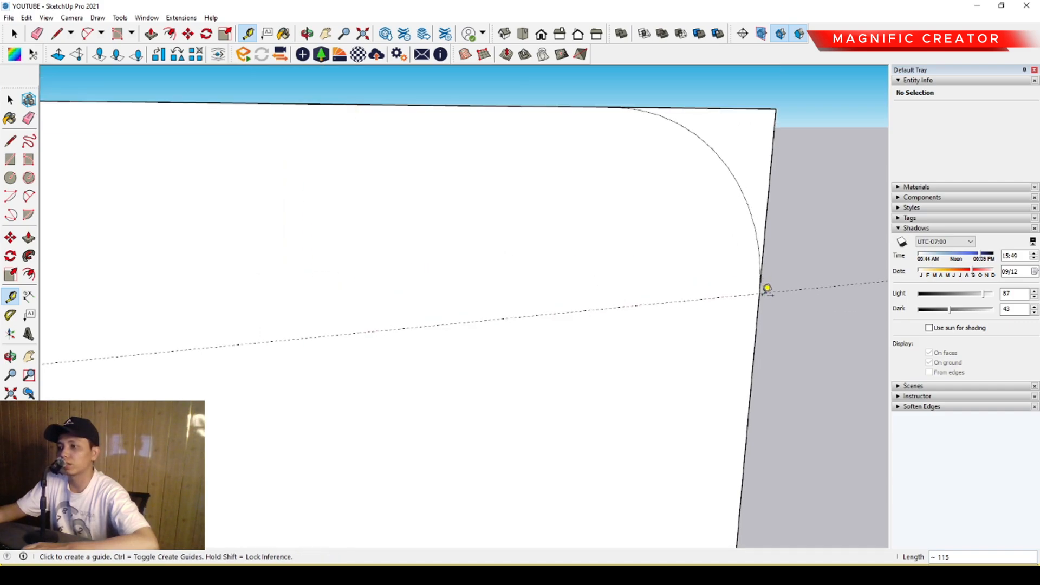
key(space)
Step: Draw a matching tangent arc, about 163 mm between endpoints, across the front face's upper left corner, starting from the guide line
scroll(741, 289, down, 6)
middle_drag(354, 283, 506, 263)
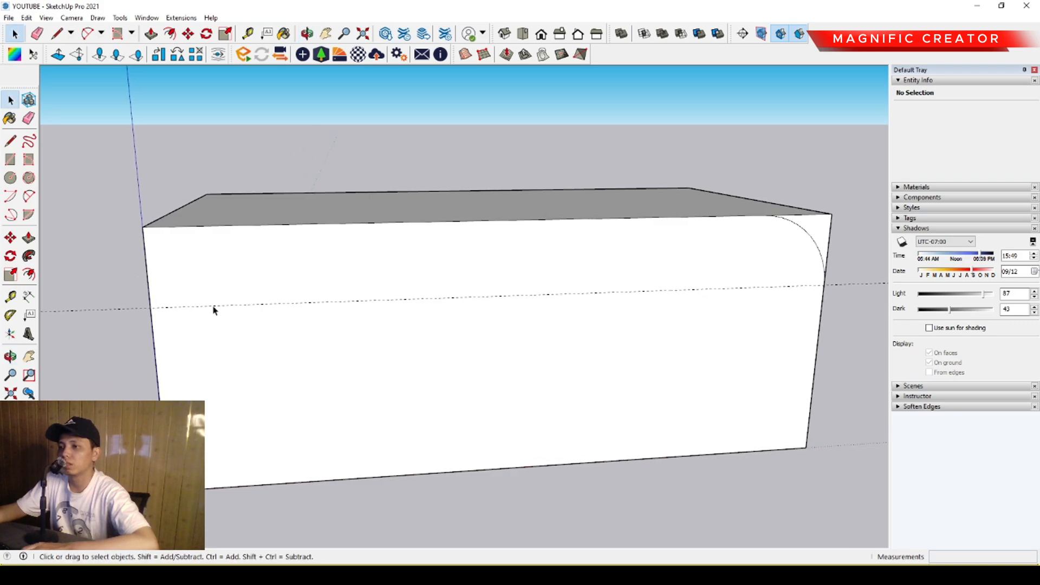
middle_drag(214, 308, 166, 285)
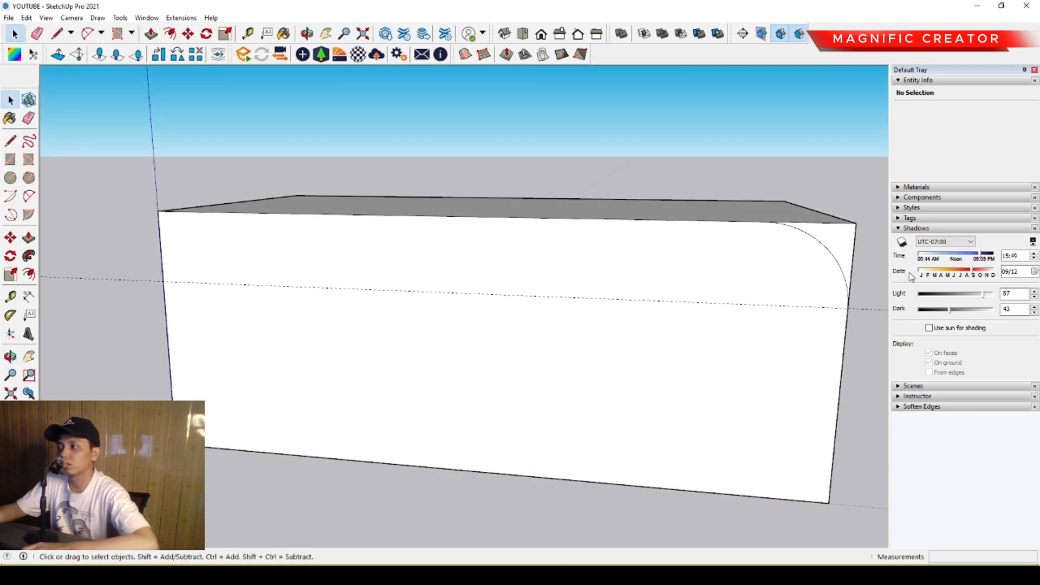
click(30, 198)
click(164, 281)
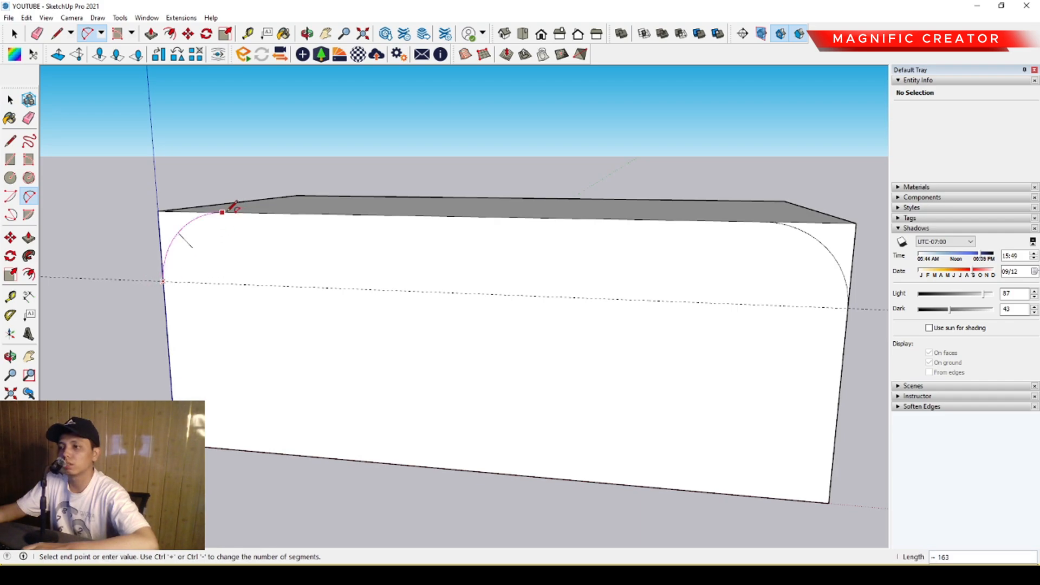
scroll(227, 208, up, 3)
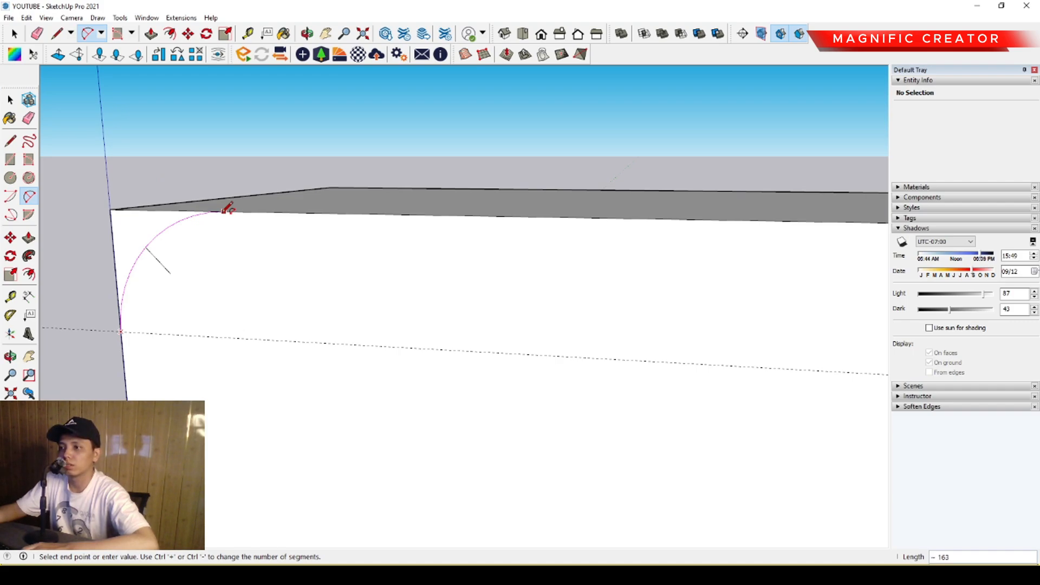
click(228, 209)
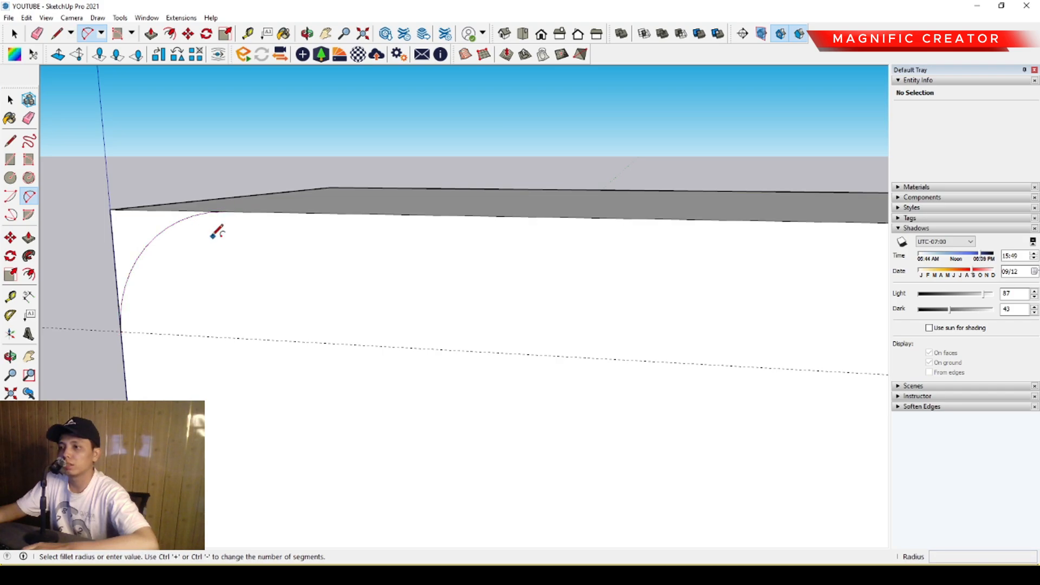
key(space)
Step: Cut away the box's upper right corner by pushing the face outside the arc back through the full depth
scroll(381, 269, down, 5)
scroll(609, 295, up, 2)
click(641, 297)
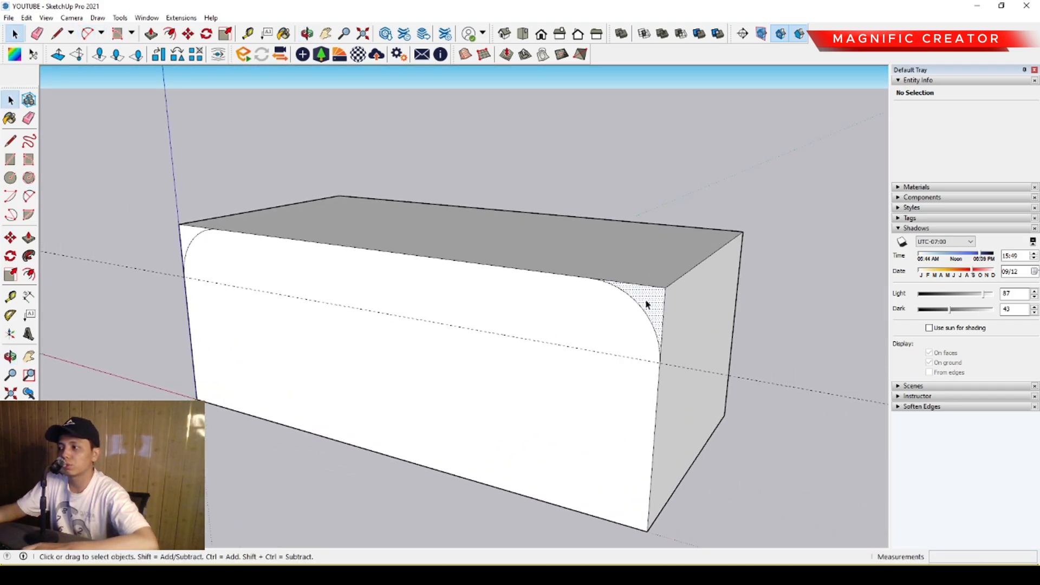
click(190, 236)
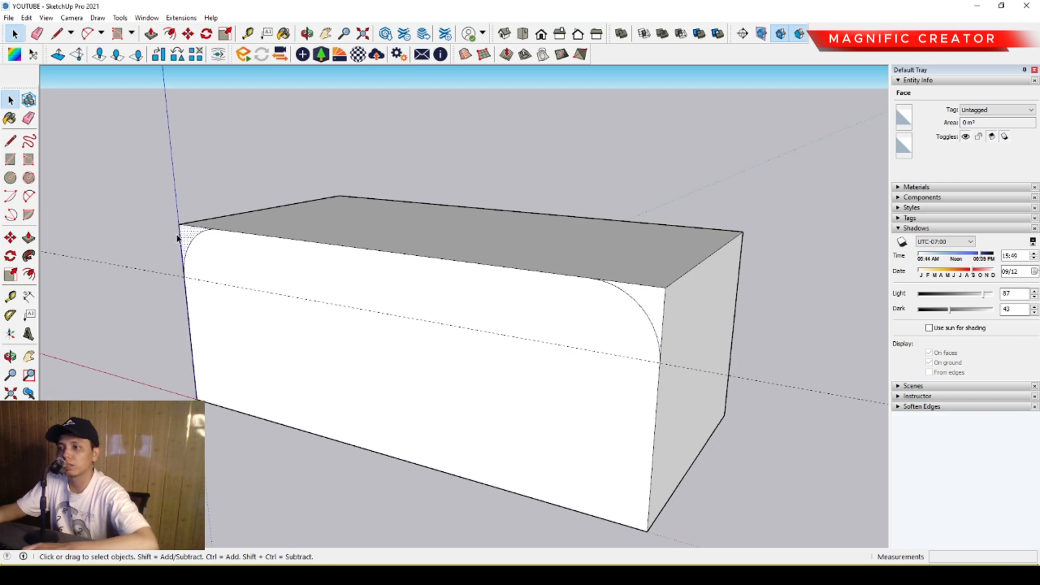
shift+click(648, 302)
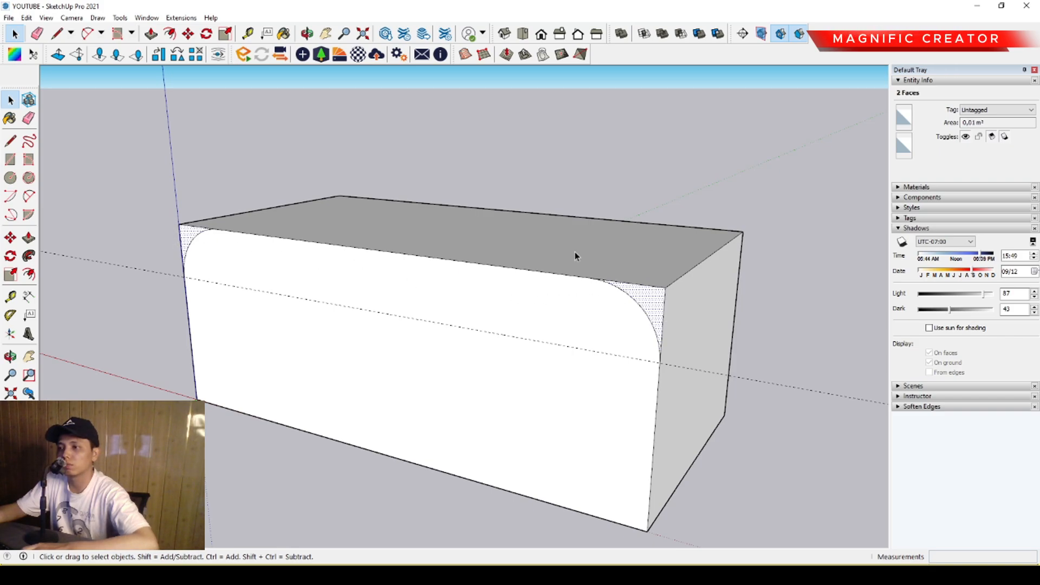
scroll(651, 295, up, 1)
scroll(454, 309, down, 2)
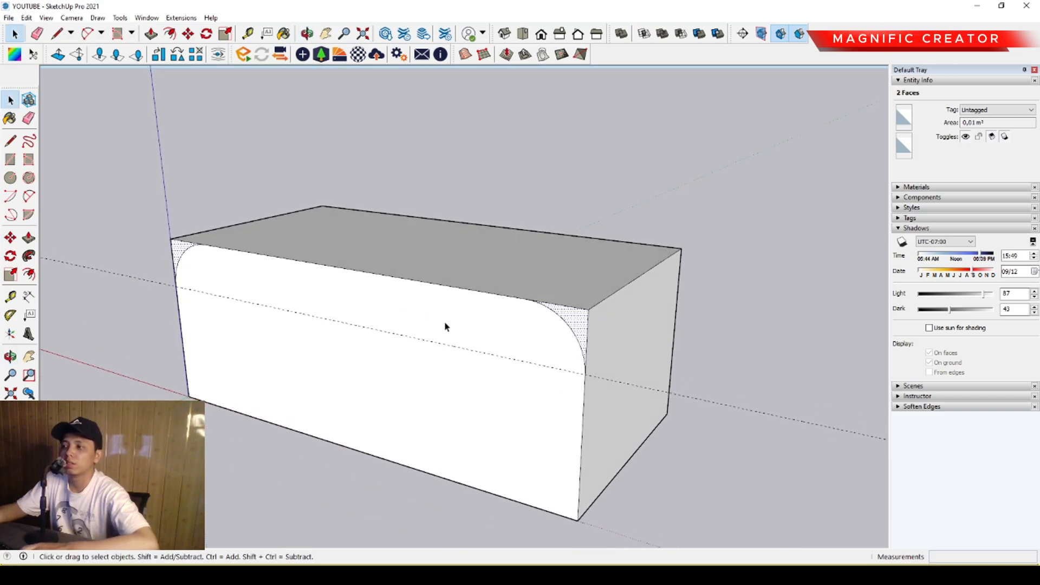
scroll(562, 344, up, 2)
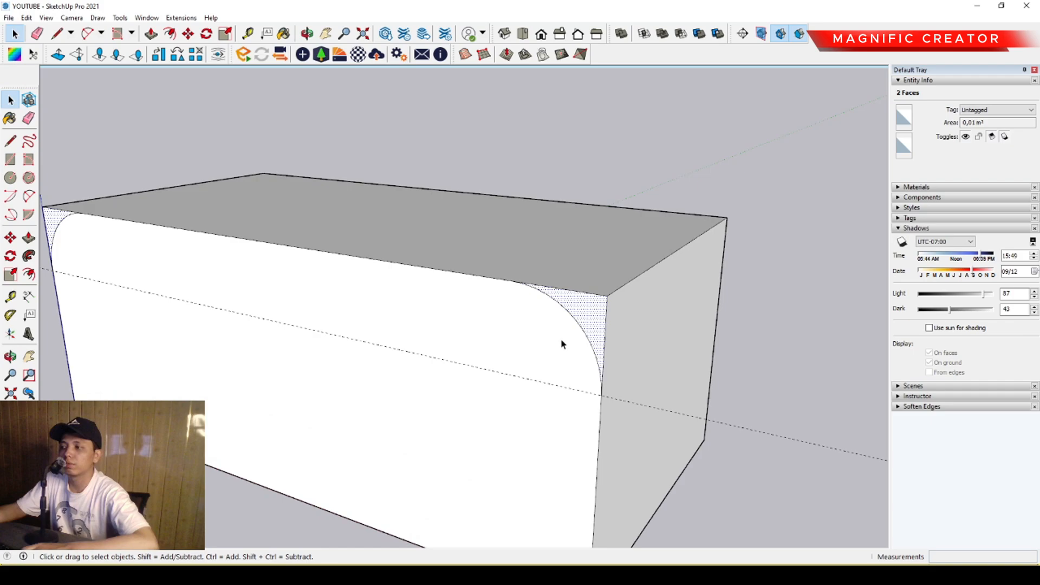
click(29, 237)
click(585, 312)
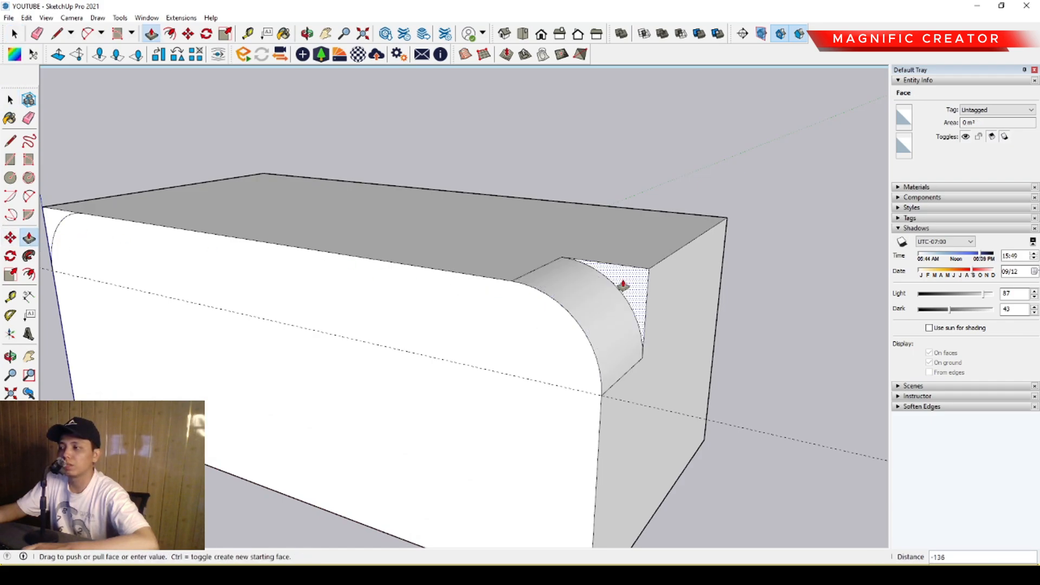
click(717, 227)
Step: Cut away the upper left corner the same way, pushing the face outside its arc through to the box's rear edge
middle_drag(292, 280, 375, 325)
click(346, 308)
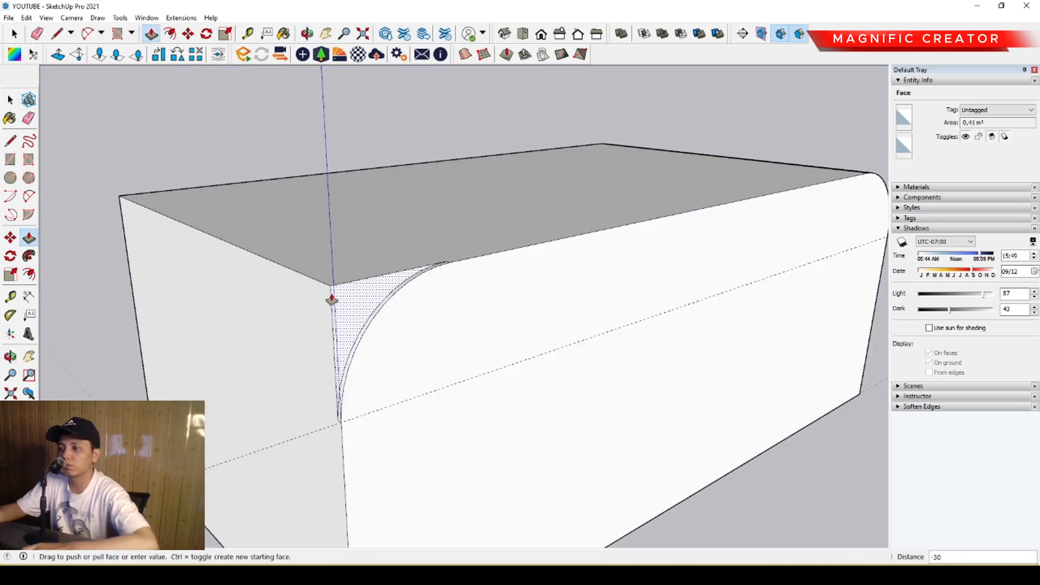
click(123, 204)
key(space)
scroll(314, 283, down, 4)
middle_drag(753, 274, 685, 251)
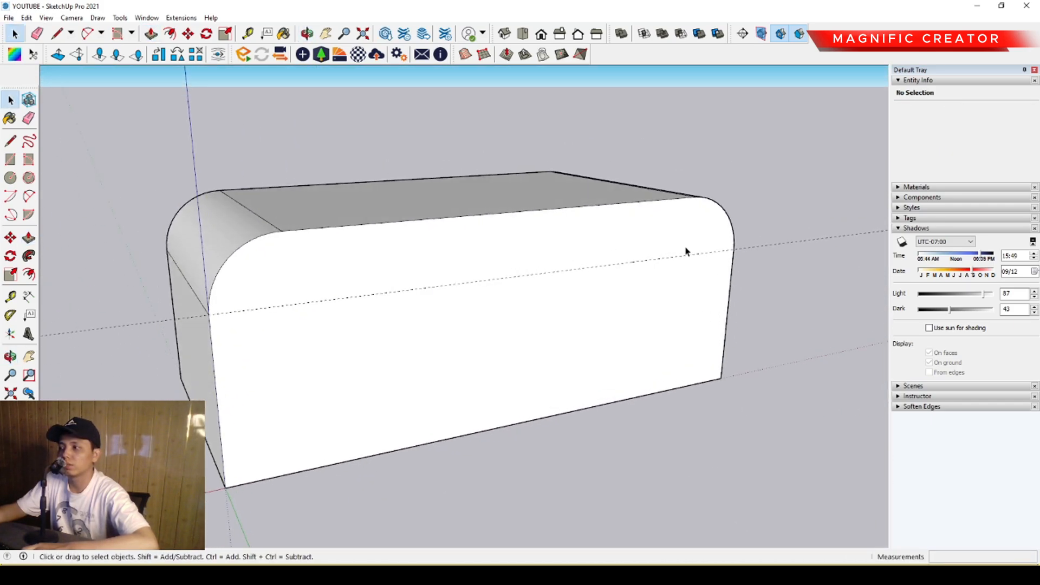
Step: Remove the guide line and offset the front face's side, arc and upper edges inward, leaving out the bottom edge
click(724, 217)
shift+click(659, 204)
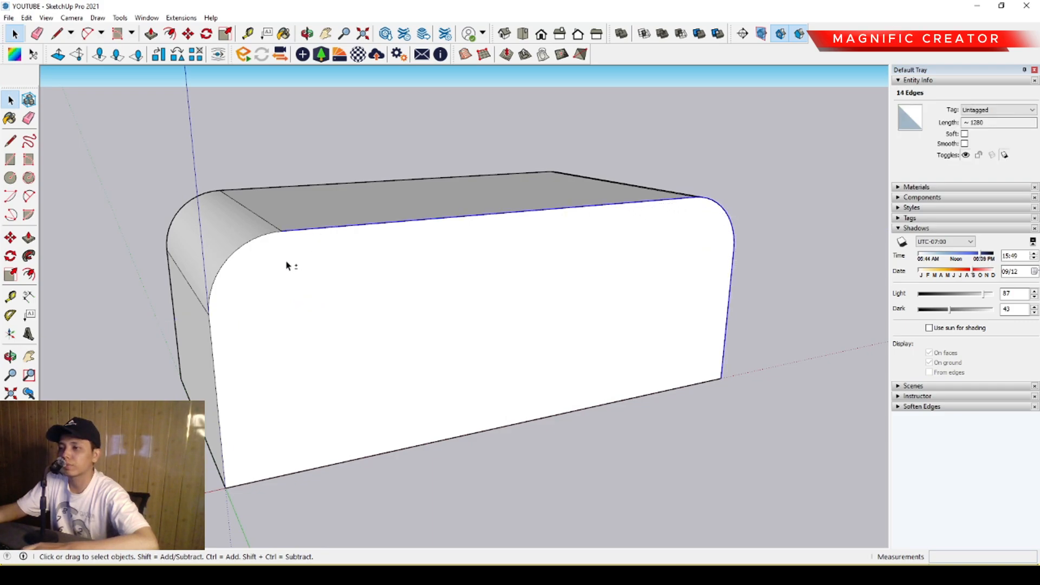
shift+click(210, 337)
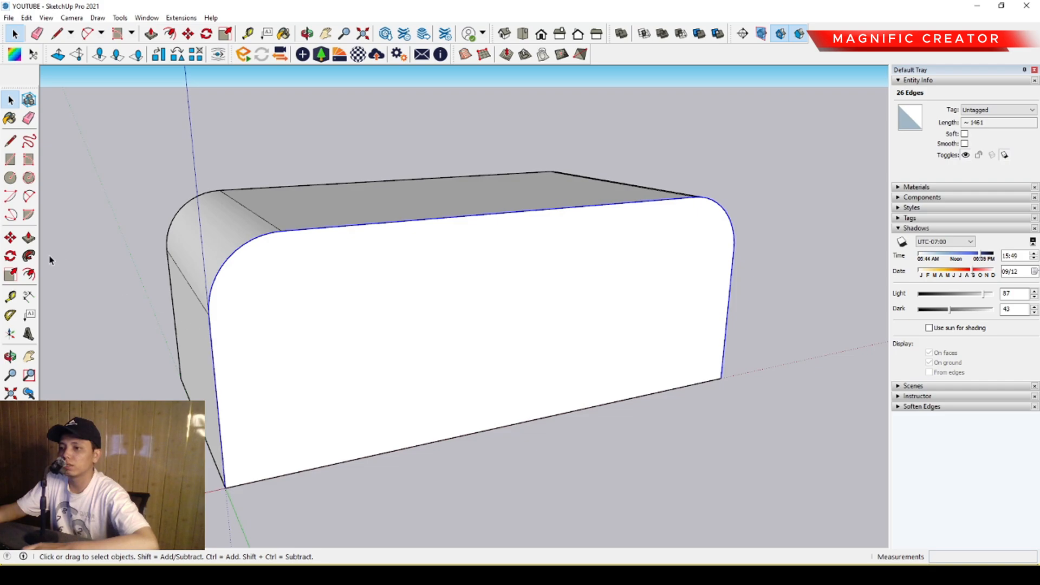
click(29, 274)
click(321, 236)
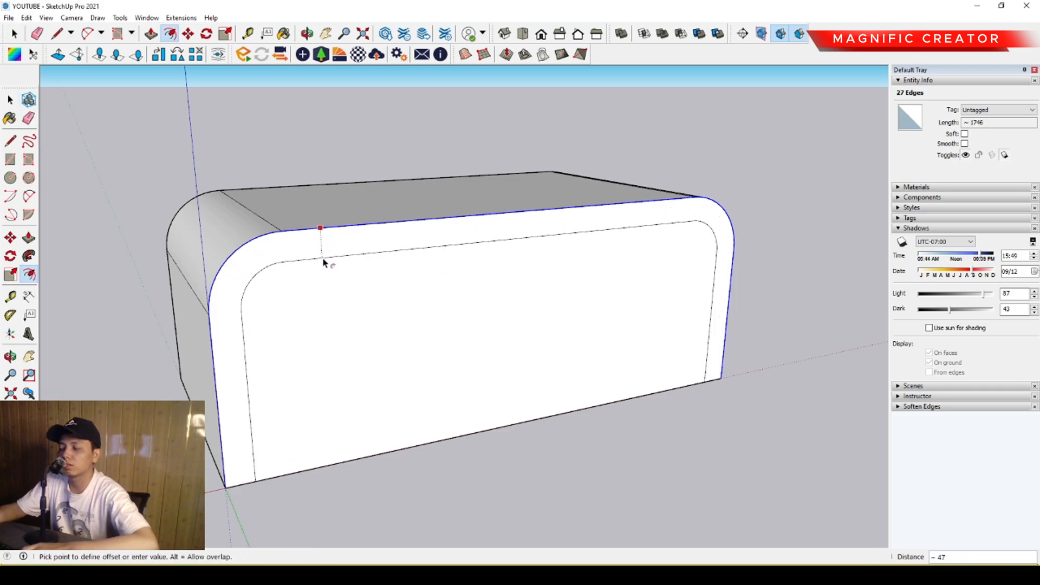
click(323, 257)
key(space)
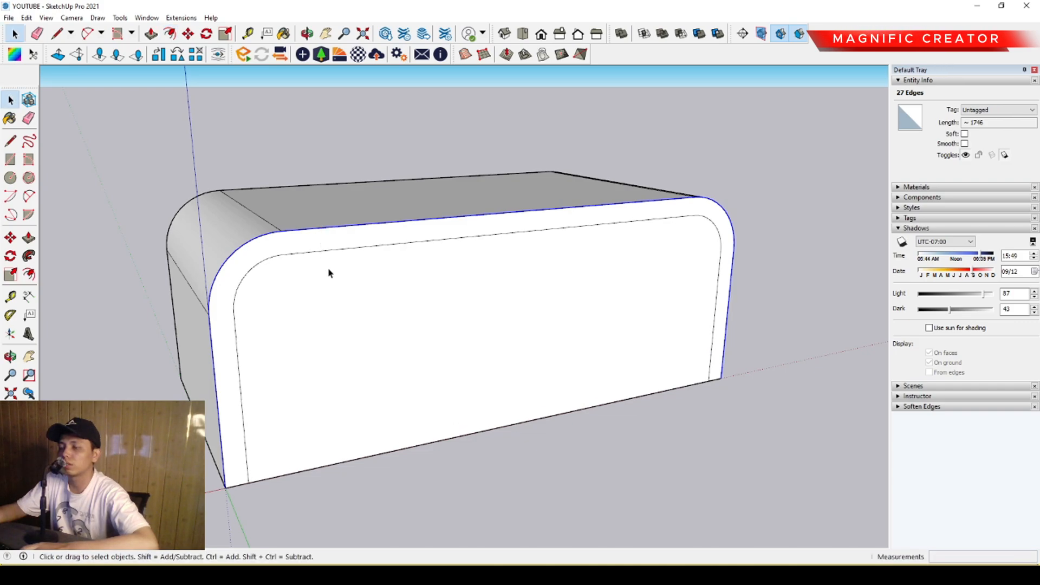
Step: Hollow out the body by pushing the inner front face through its full depth, leaving an arched table shell
click(346, 360)
middle_drag(346, 360, 359, 341)
click(30, 241)
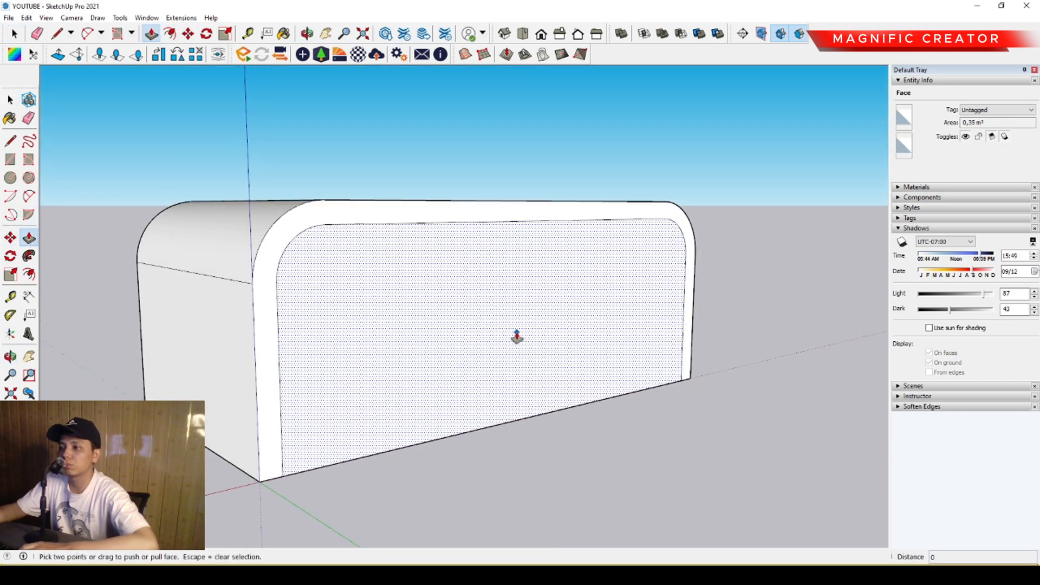
click(515, 336)
click(331, 343)
key(space)
Step: Select the entire table shell and make it a group
middle_drag(333, 343, 490, 260)
click(490, 262)
triple_click(490, 262)
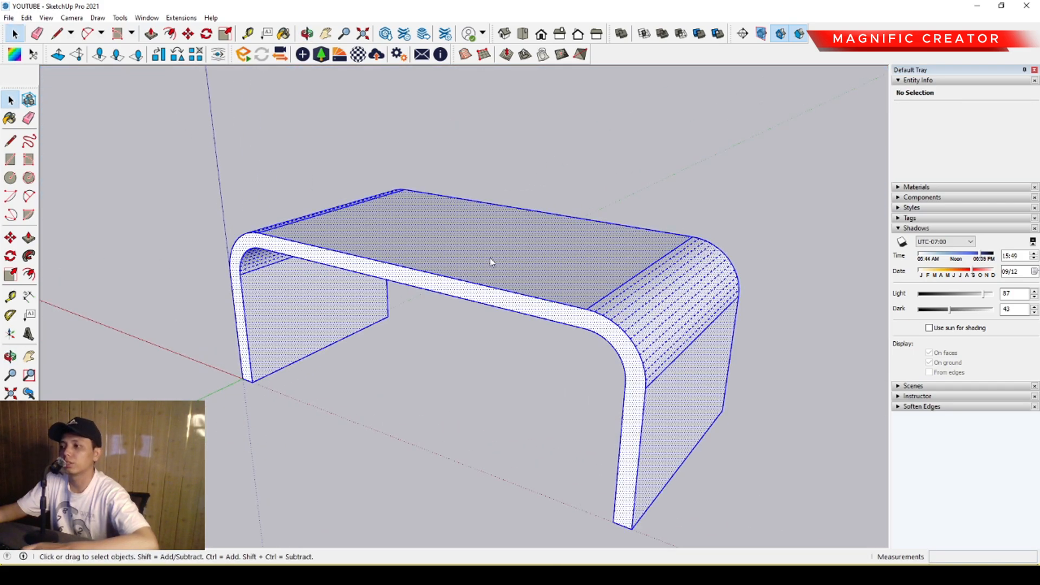
key(ctrl+g)
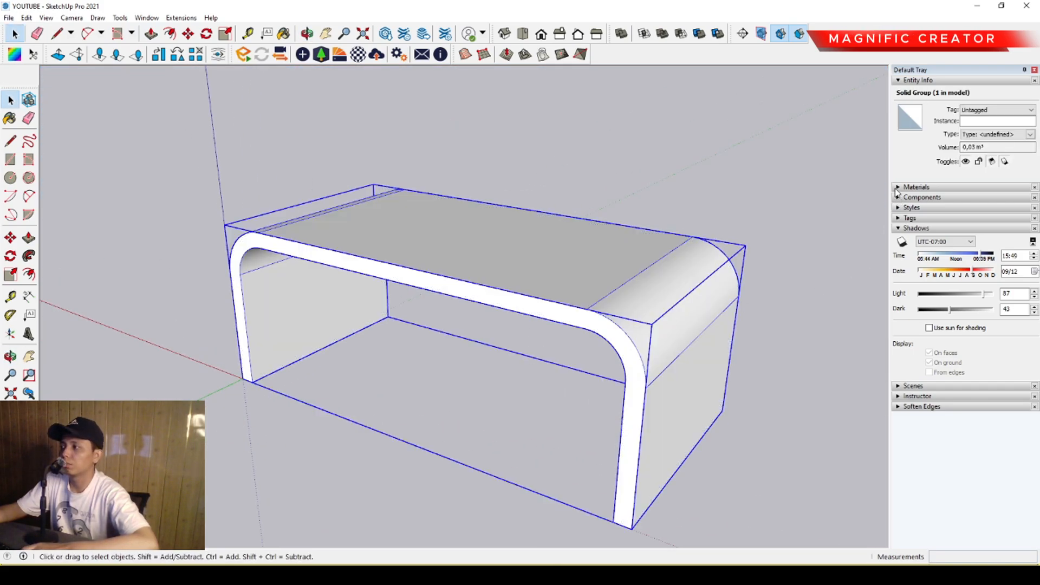
Step: Apply the Formica Laminate Light material from the Synthetic Surfaces collection to the table group
click(897, 188)
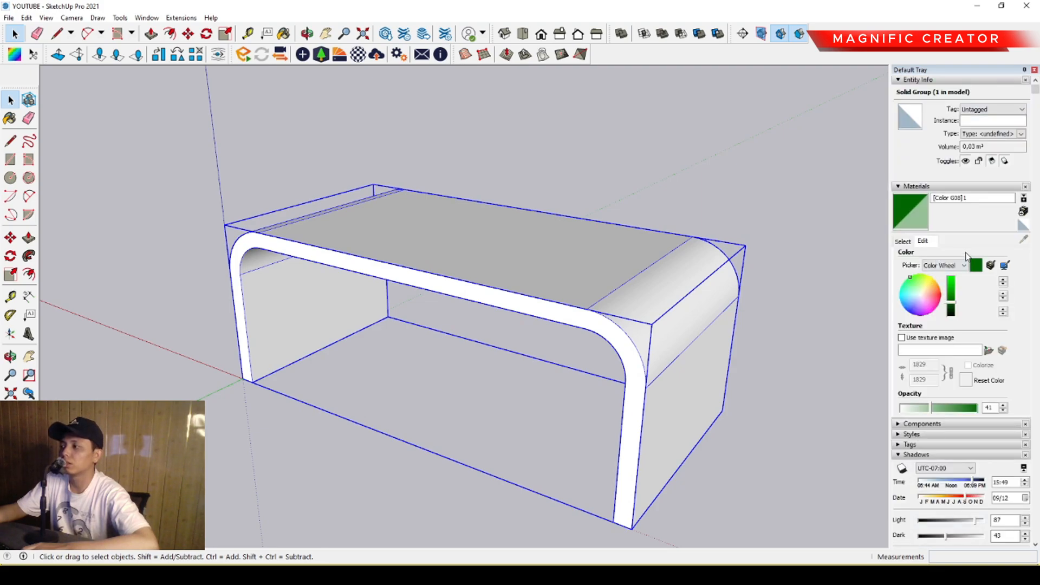
click(903, 245)
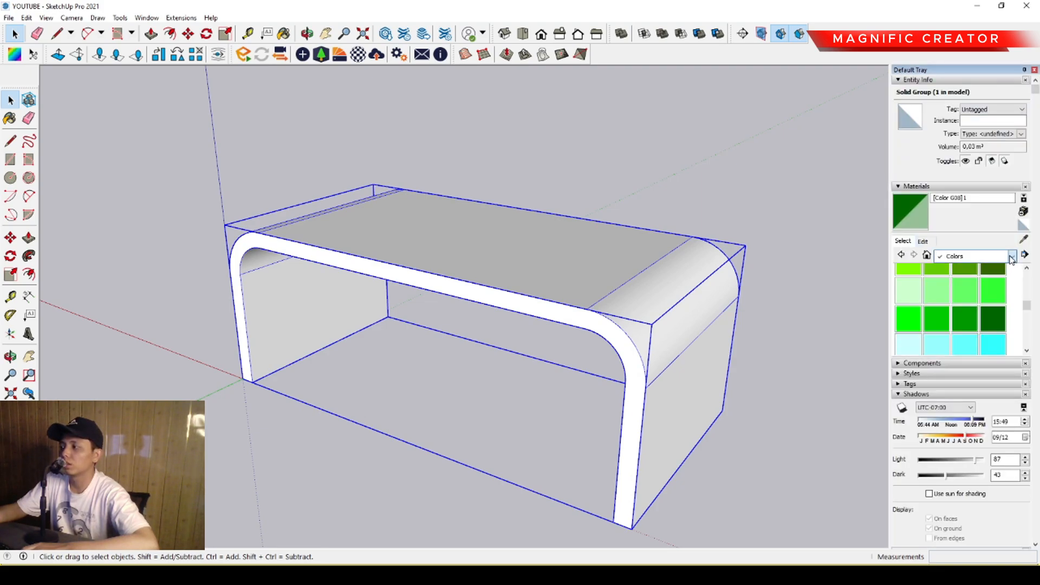
click(952, 365)
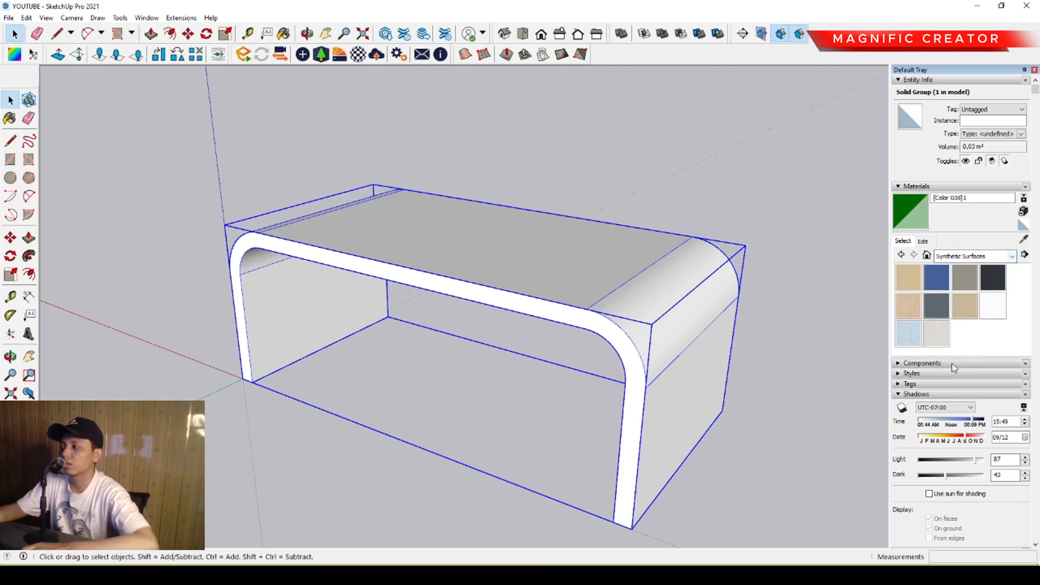
click(909, 309)
click(453, 232)
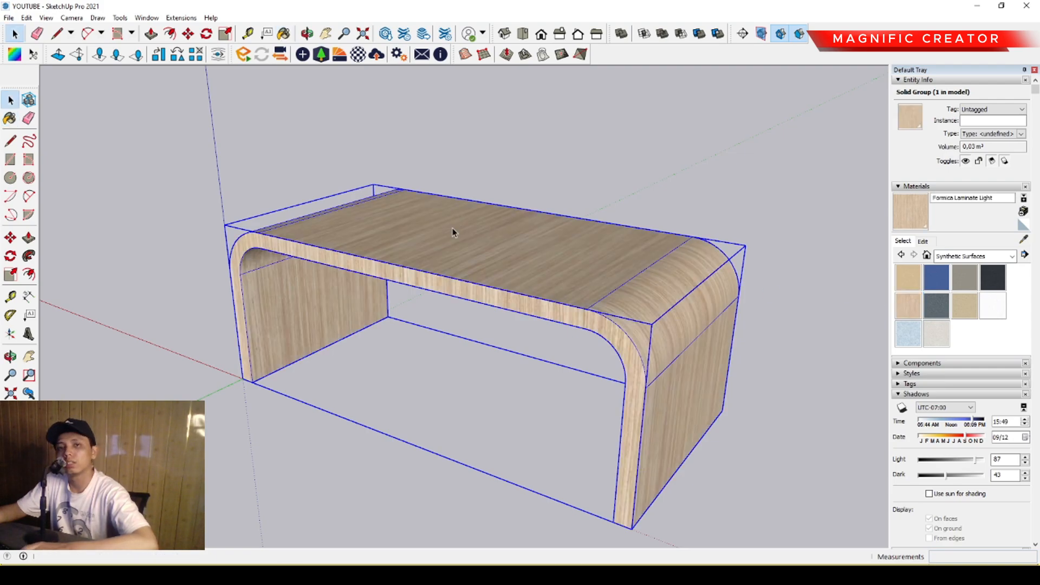
Step: Draw a rectangle about 26 by 30 mm on the inner face of one side panel and select it with its edges
scroll(552, 267, up, 2)
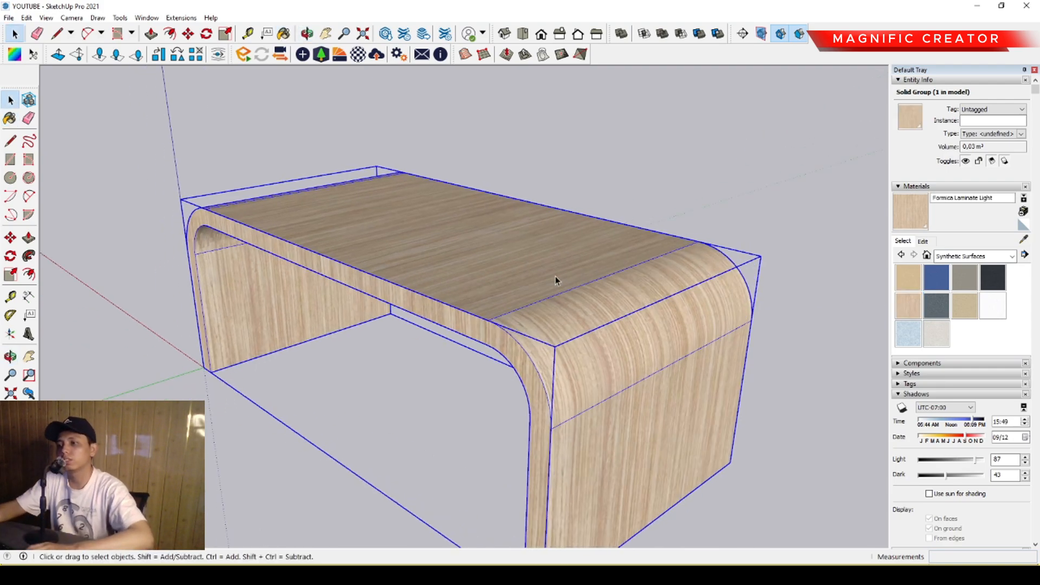
middle_drag(499, 281, 707, 309)
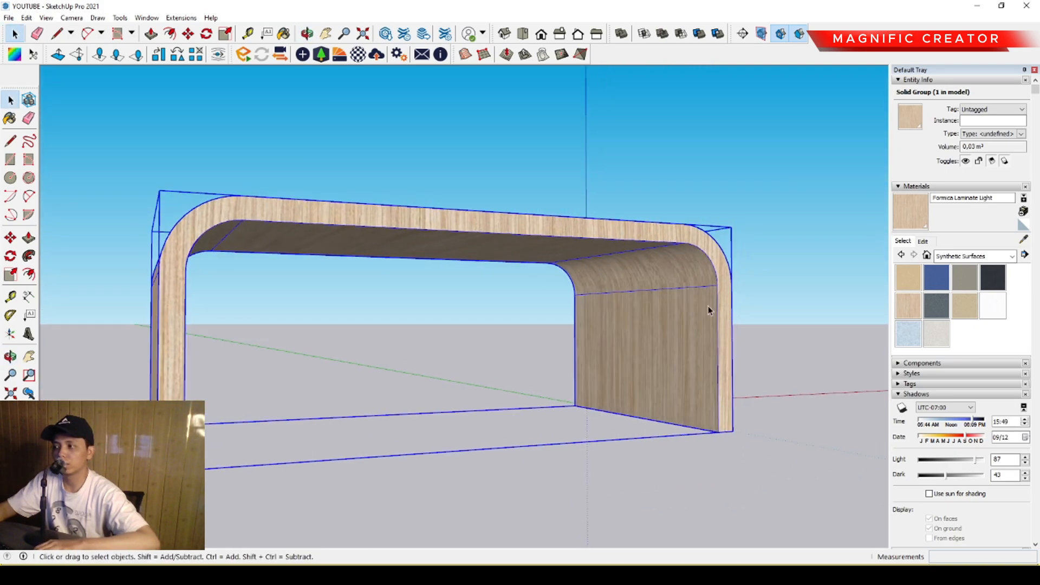
click(10, 159)
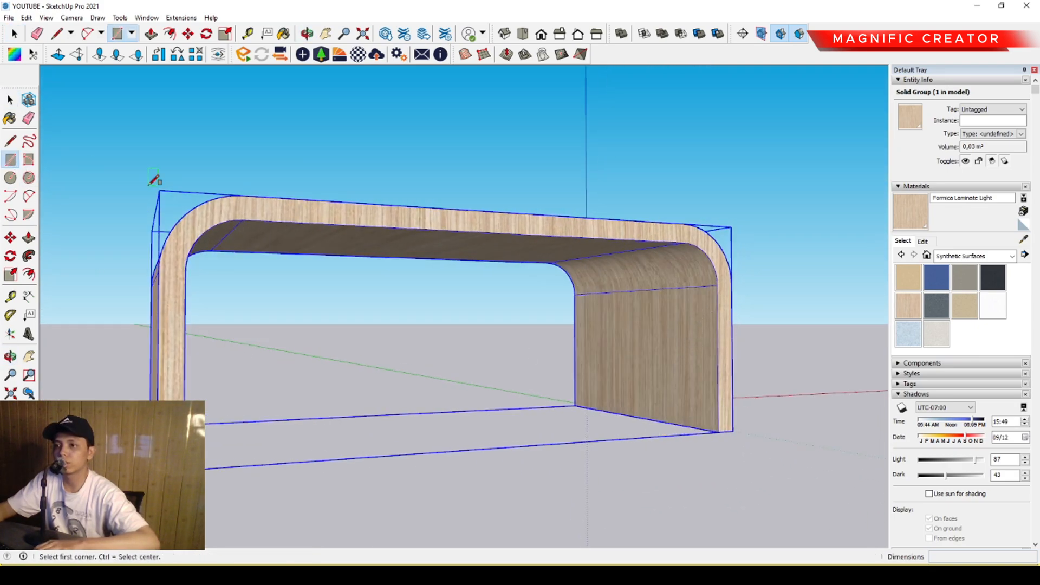
click(680, 310)
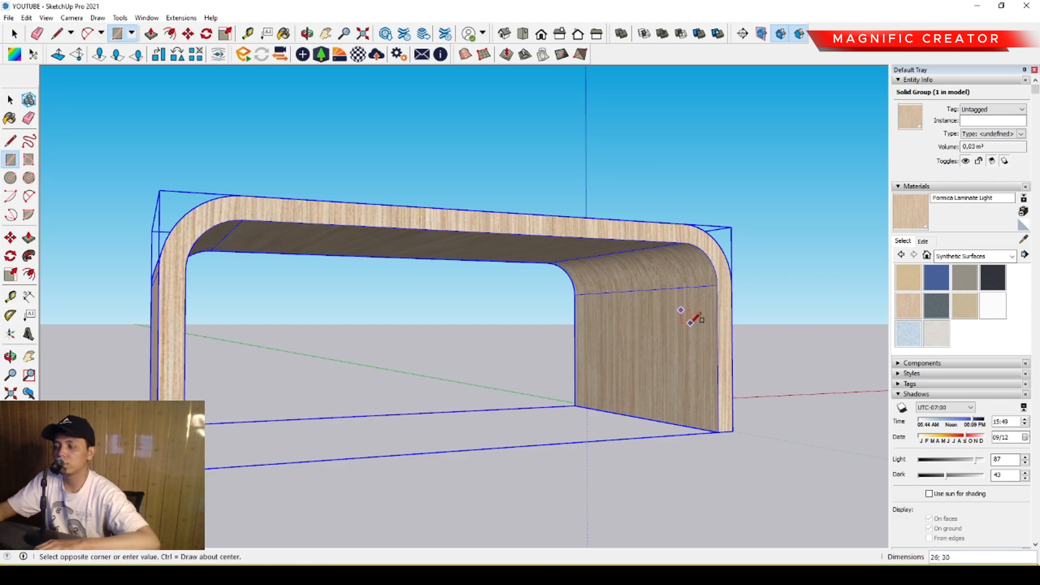
click(690, 324)
key(space)
double_click(685, 317)
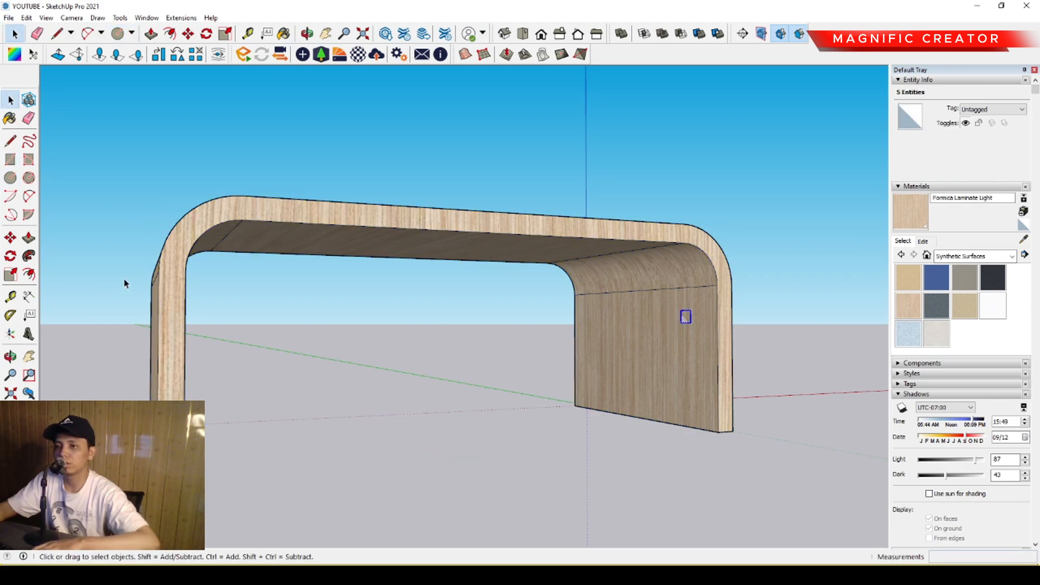
Step: Push/Pull the small rectangle across the opening to the opposite side panel, forming a long bar
click(28, 237)
click(685, 320)
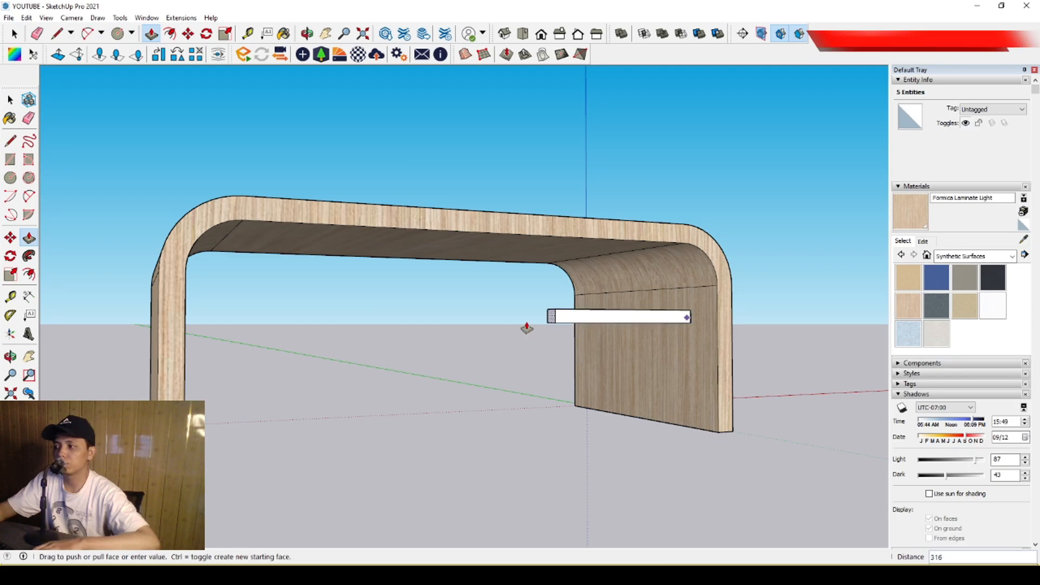
middle_drag(342, 330, 205, 333)
click(171, 344)
key(space)
Step: Pull the bar's long inner side face across the table's depth to widen it into a shelf
middle_drag(369, 348, 459, 342)
click(466, 331)
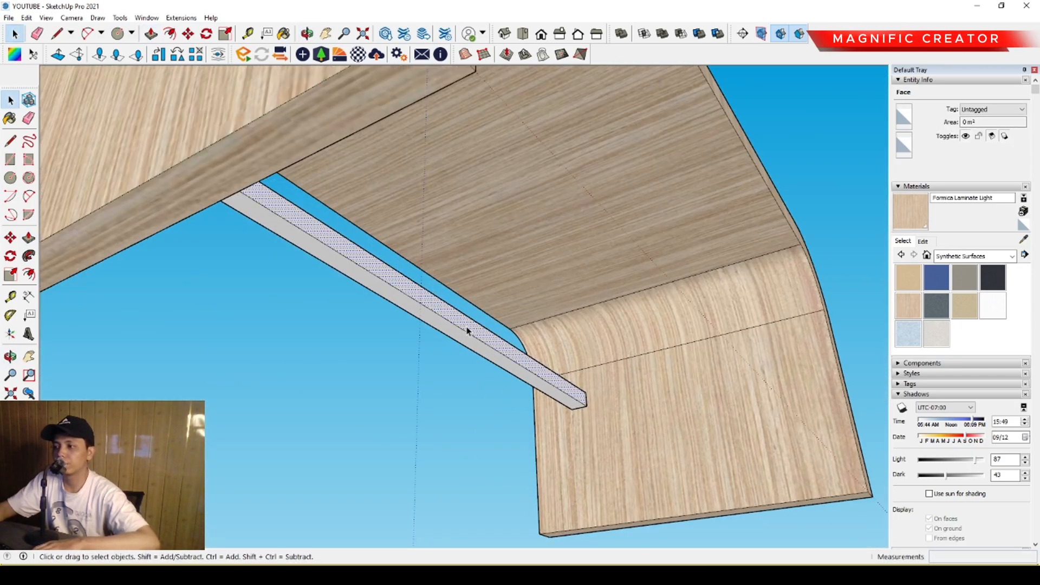
click(28, 237)
click(457, 326)
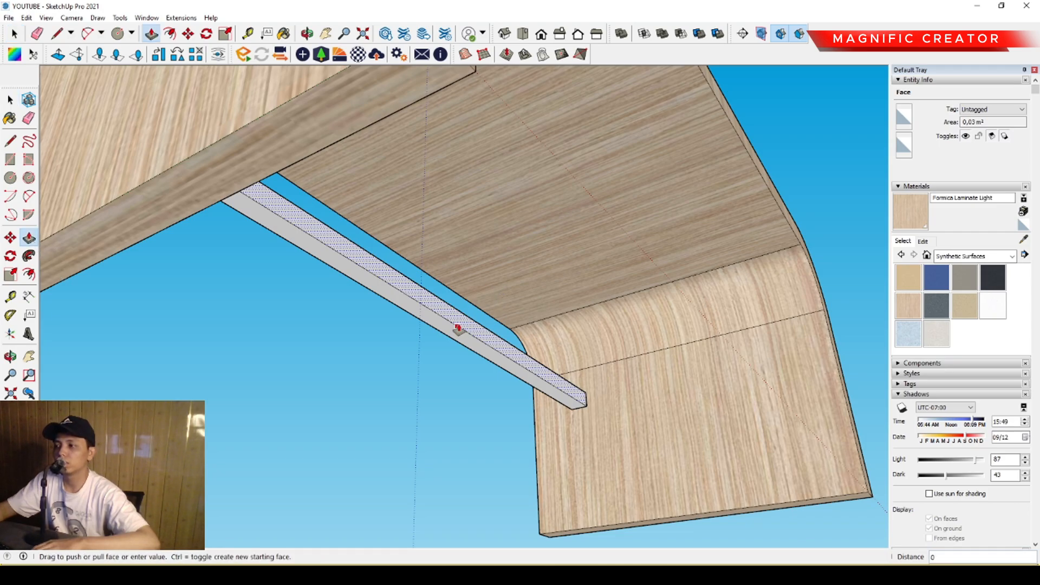
click(719, 296)
key(space)
Step: Select the whole shelf and make it a group
scroll(619, 371, down, 2)
middle_drag(619, 371, 403, 343)
triple_click(345, 312)
right_click(345, 313)
click(392, 409)
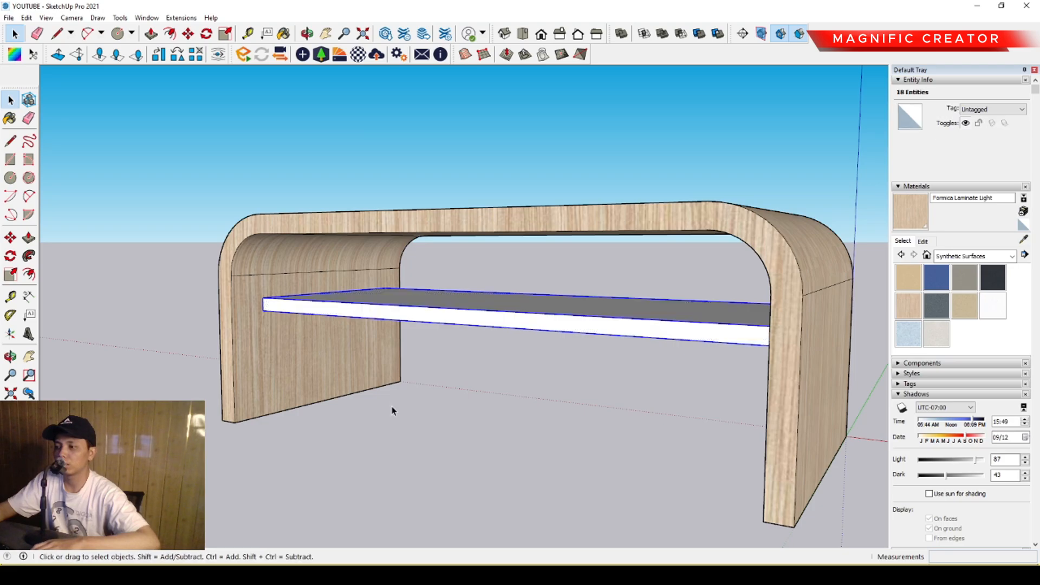
Step: Apply the Formica Laminate Dark material from Synthetic Surfaces to the shelf group and clear the selection
click(992, 279)
click(444, 294)
key(space)
scroll(358, 336, down, 2)
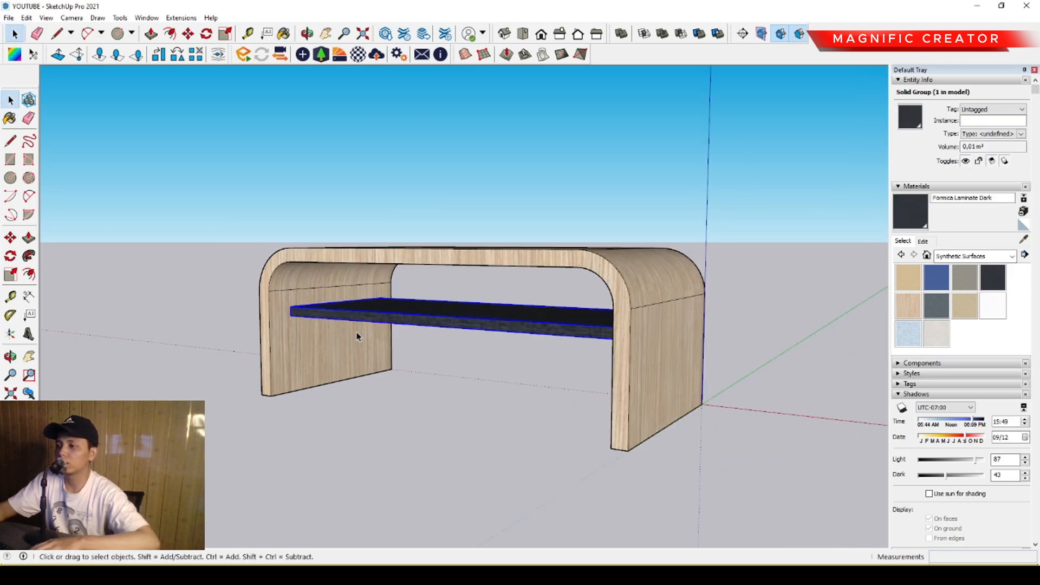
middle_drag(357, 336, 657, 353)
click(759, 255)
scroll(525, 266, up, 1)
middle_drag(525, 267, 385, 363)
scroll(464, 320, down, 2)
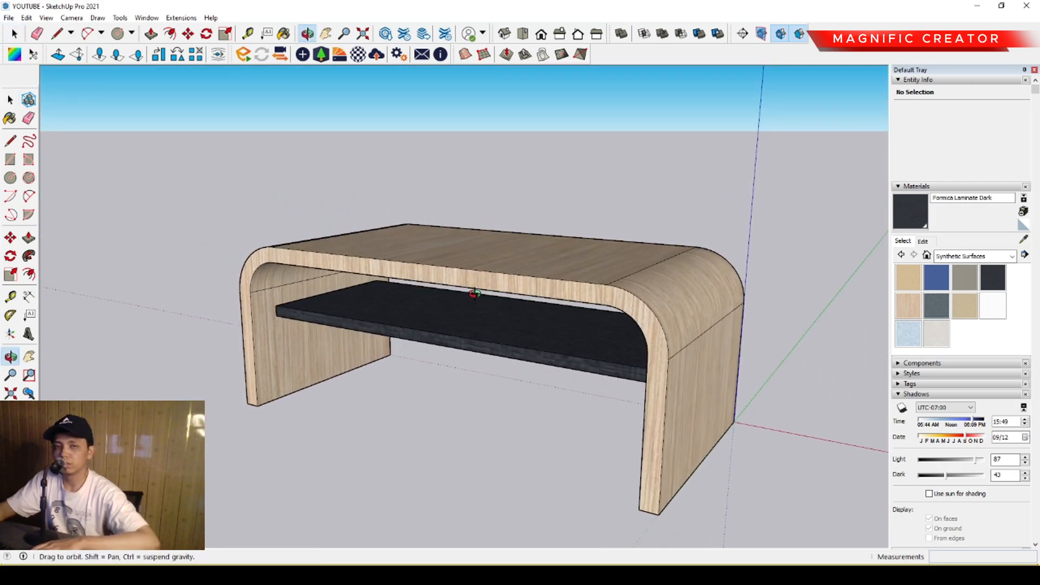